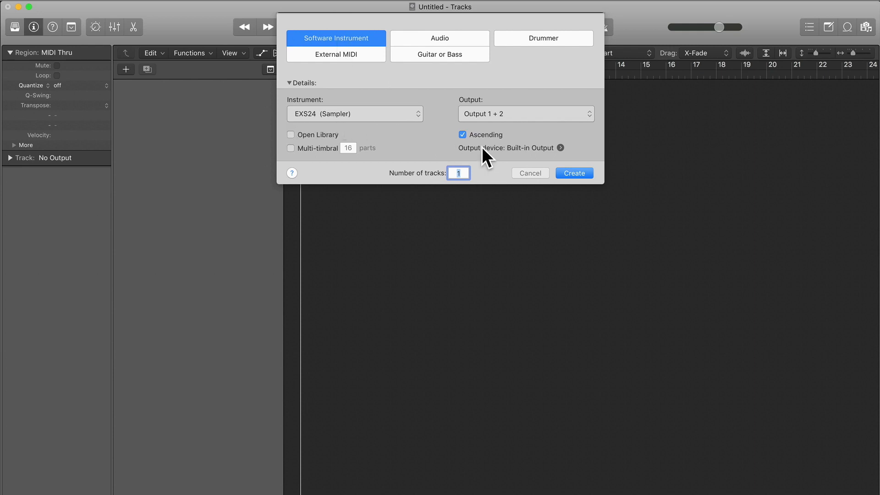
Create one EXS24 software instrument track and start a new instrument in the EXS24 Instrument Editor.
left_click(567, 171)
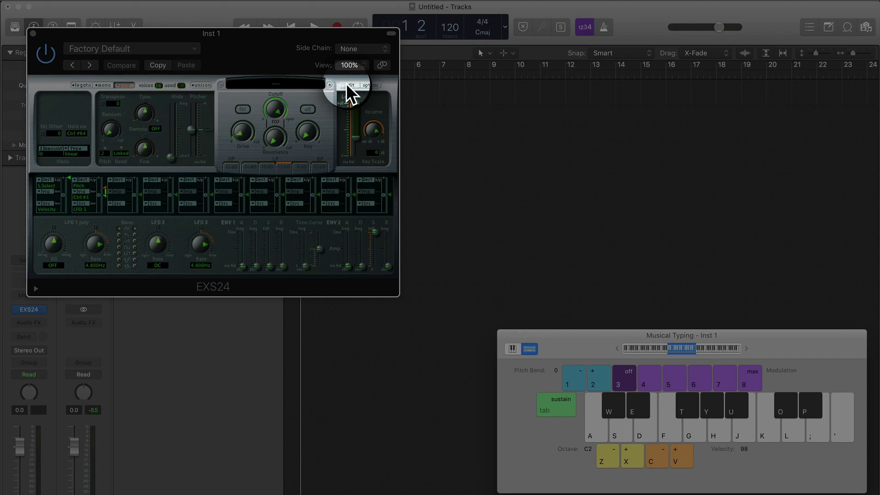
left_click(350, 84)
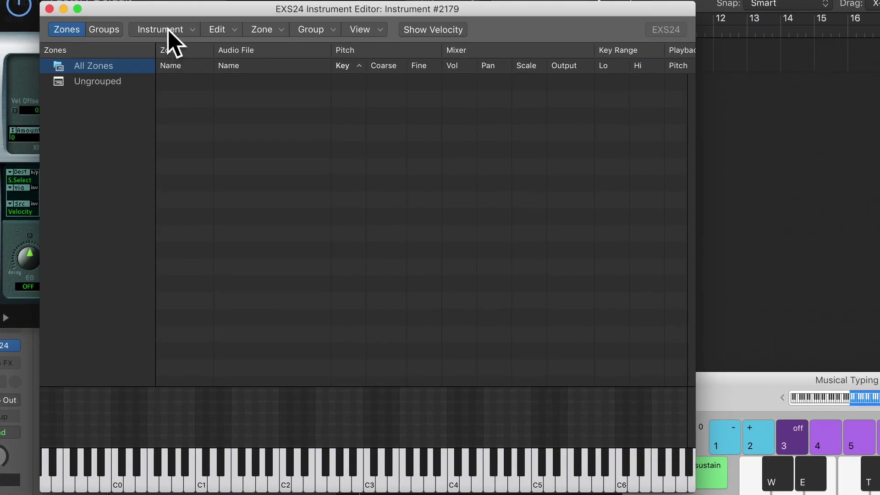
left_click(169, 30)
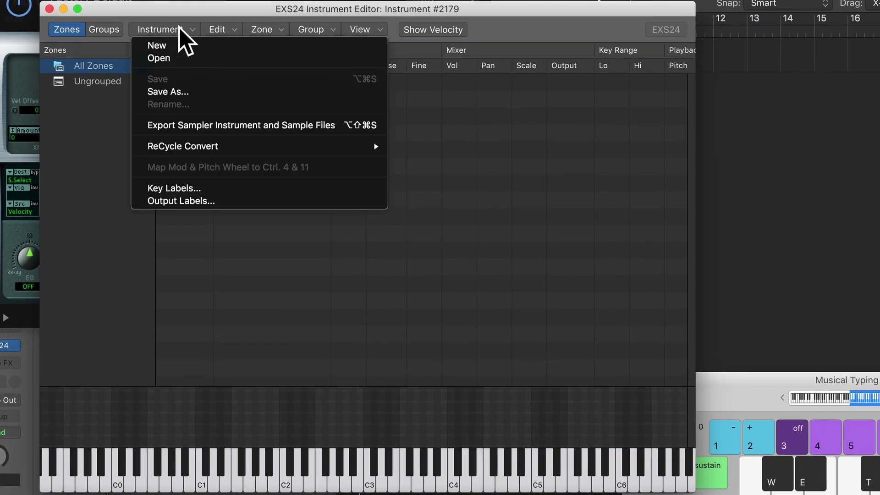
left_click(161, 44)
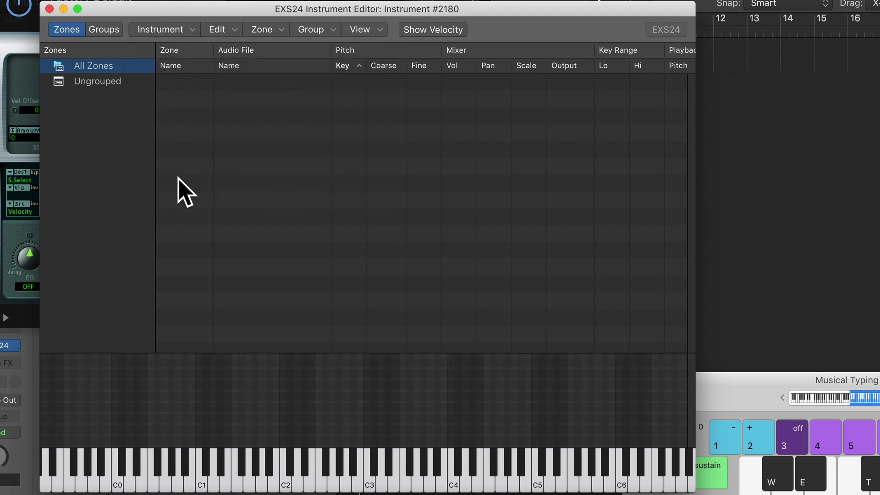
Load all the samples from C4 Soft Piano.wav to C3 Soft Piano.wav from the Soft Piano folder in Piano Samples on the Desktop.
left_click(267, 32)
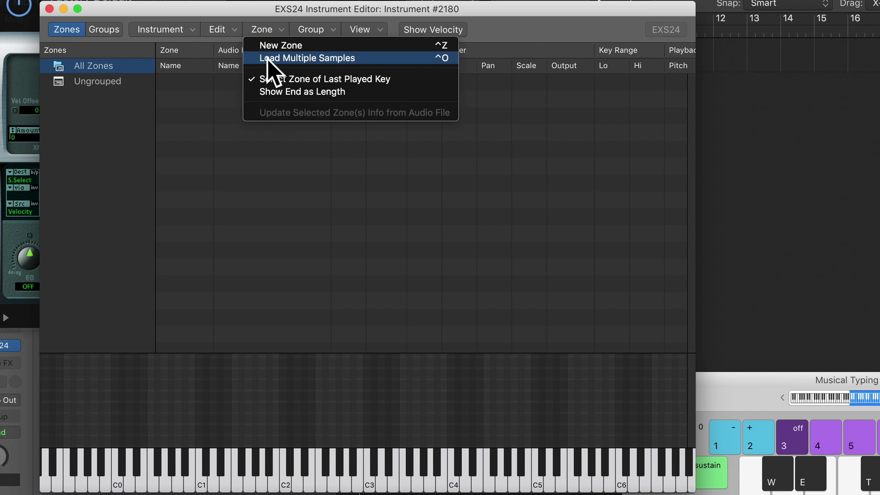
left_click(339, 58)
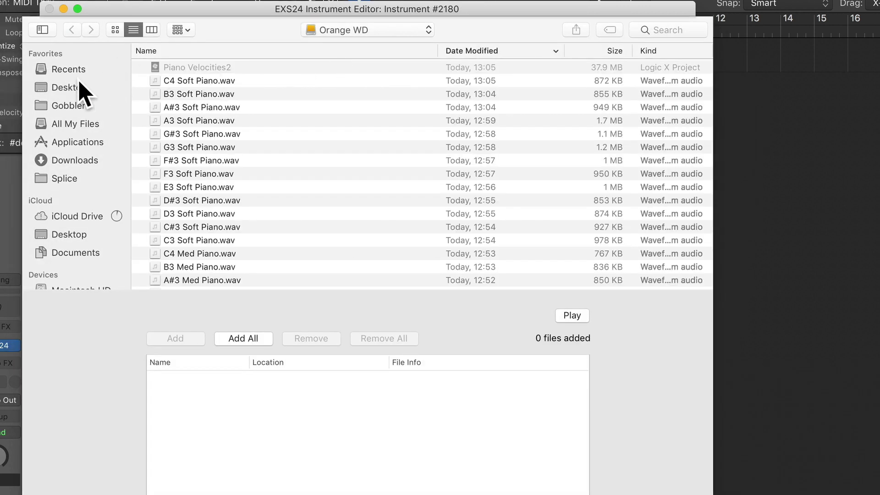
left_click(76, 87)
double_click(192, 97)
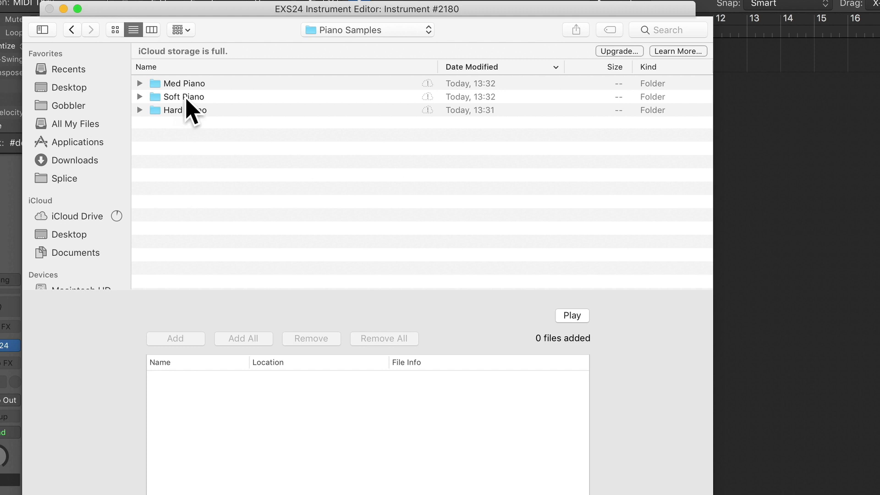
double_click(186, 97)
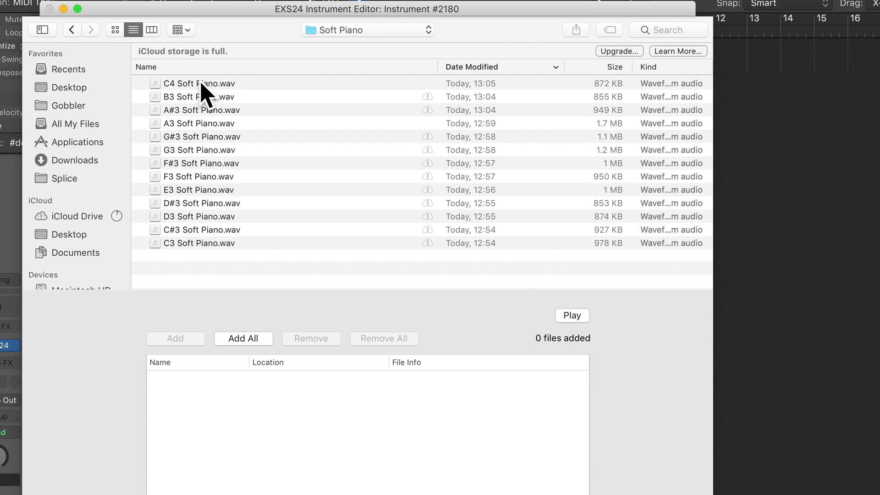
left_click(201, 85)
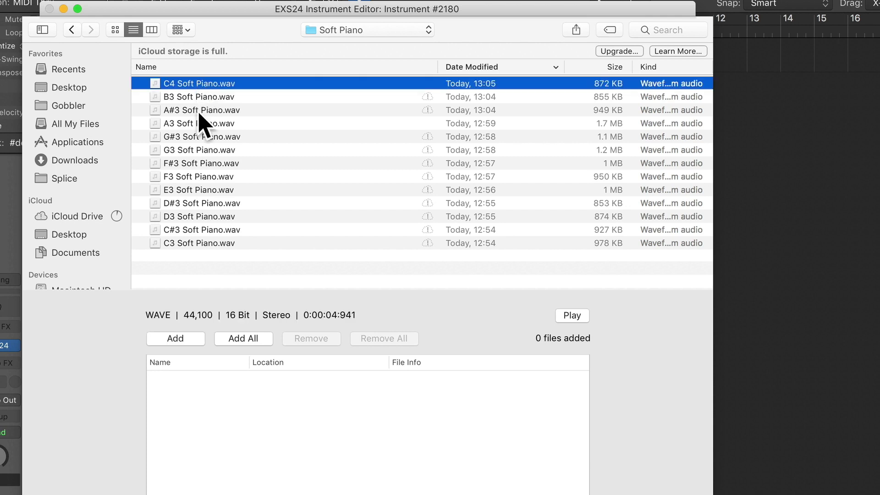
left_click(195, 244, "shift")
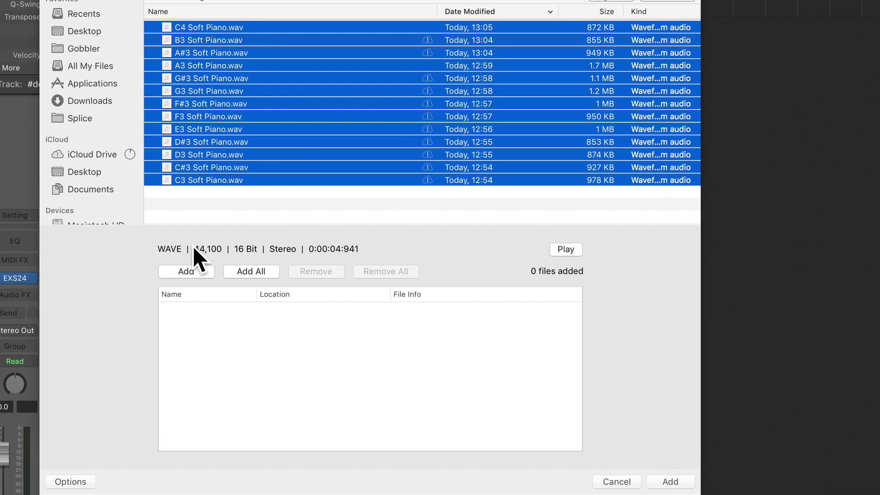
left_click(192, 271)
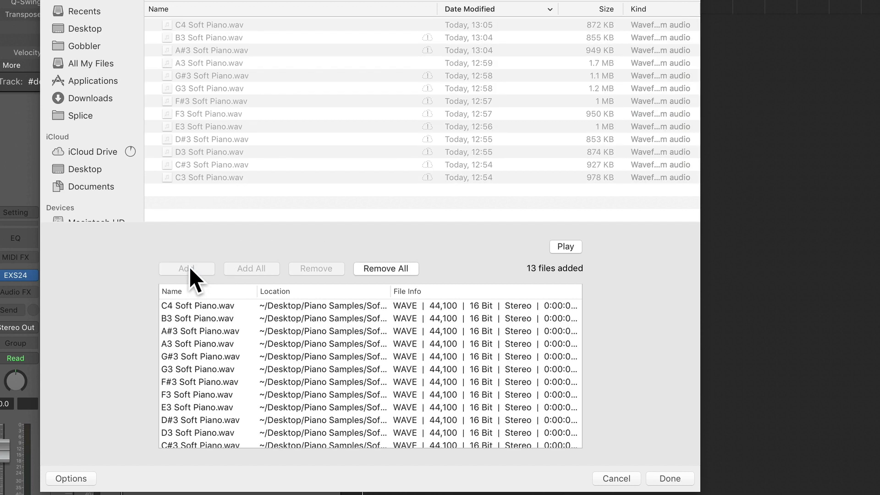
left_click(662, 477)
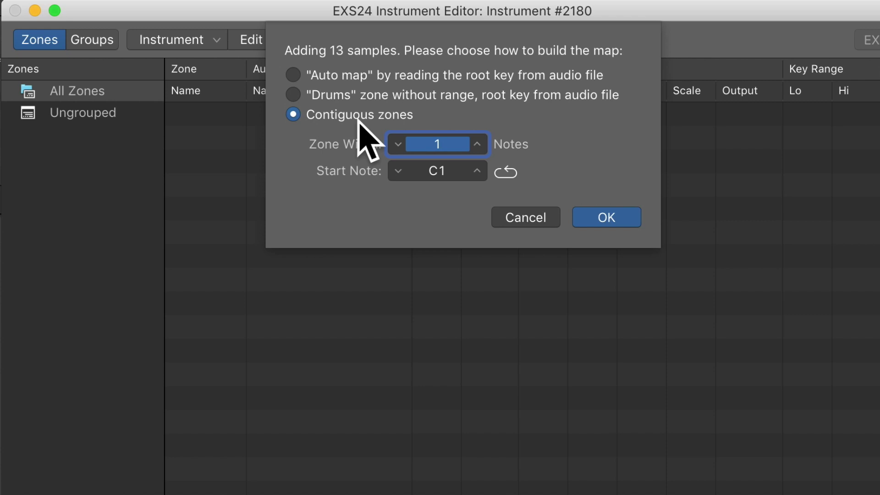
Build the sample map with "Auto map" by reading the root key from the audio files.
left_click(294, 95)
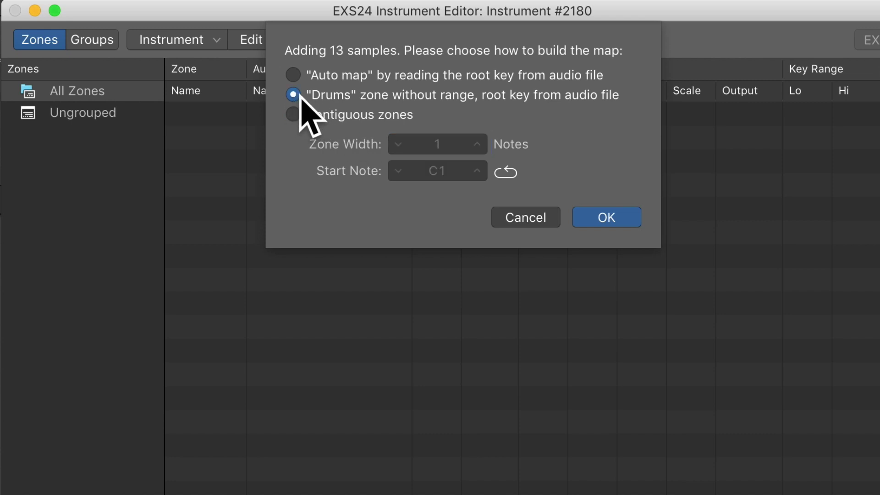
left_click(293, 75)
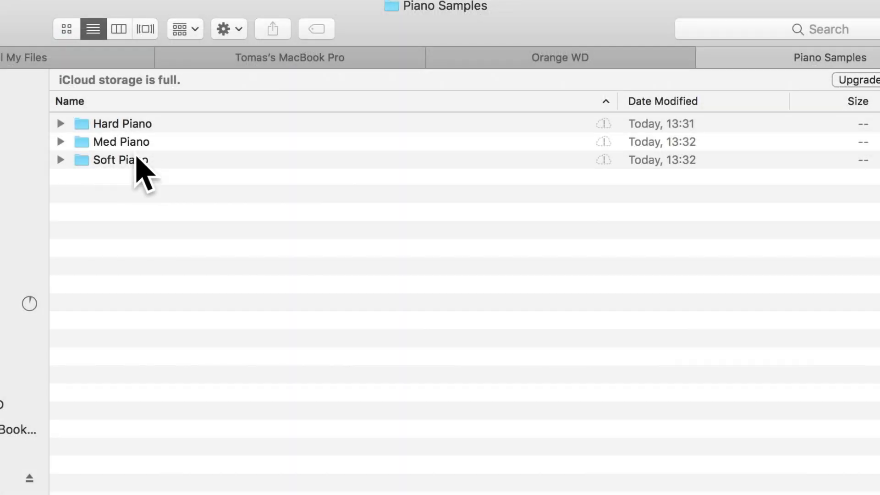
double_click(134, 158)
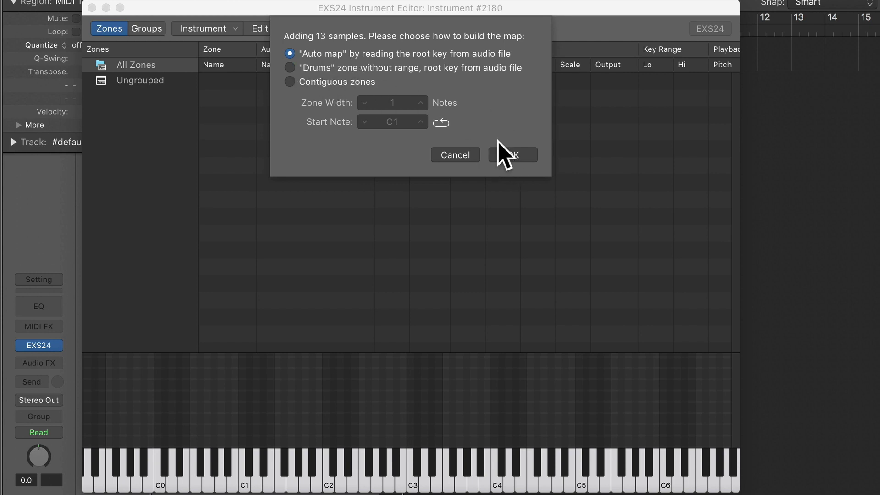
left_click(511, 155)
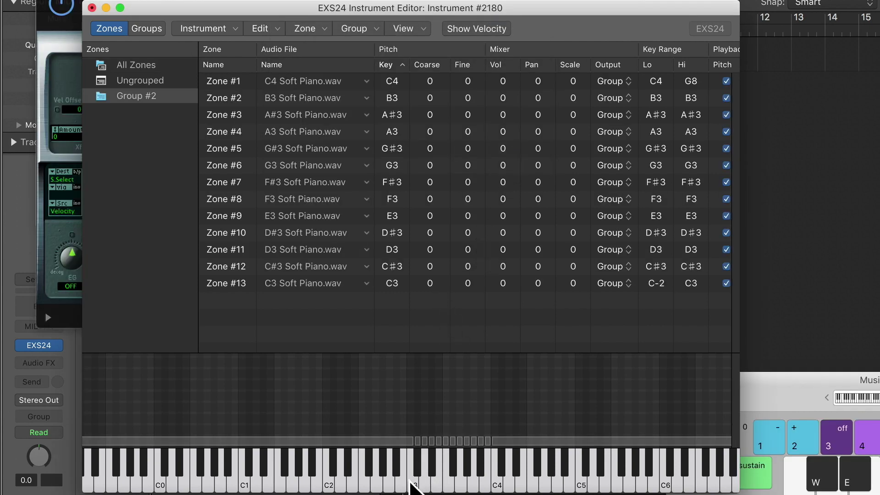
Audition the mapped samples on the editor's keyboard from C3 to E3.
left_click(412, 485)
left_click(424, 485)
left_click(435, 485)
left_click(432, 472)
left_click(424, 481)
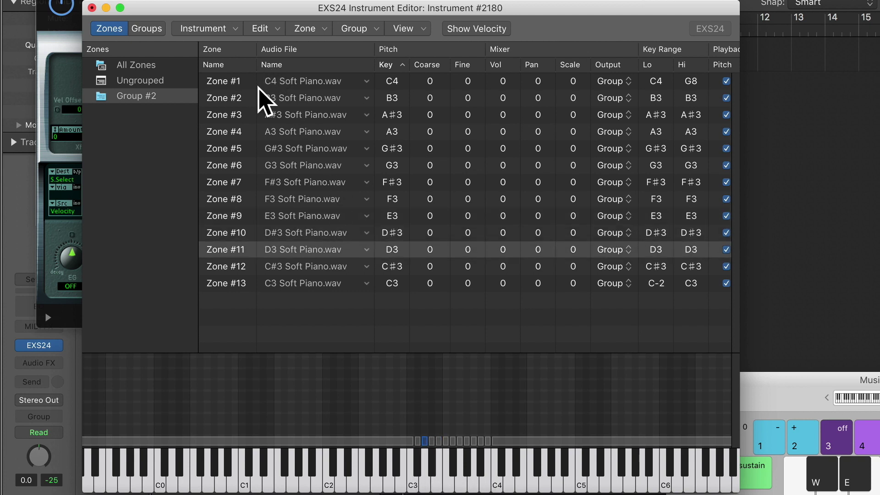
Examine the key ranges covered by the C4 and C3 sample zones.
left_click(298, 82)
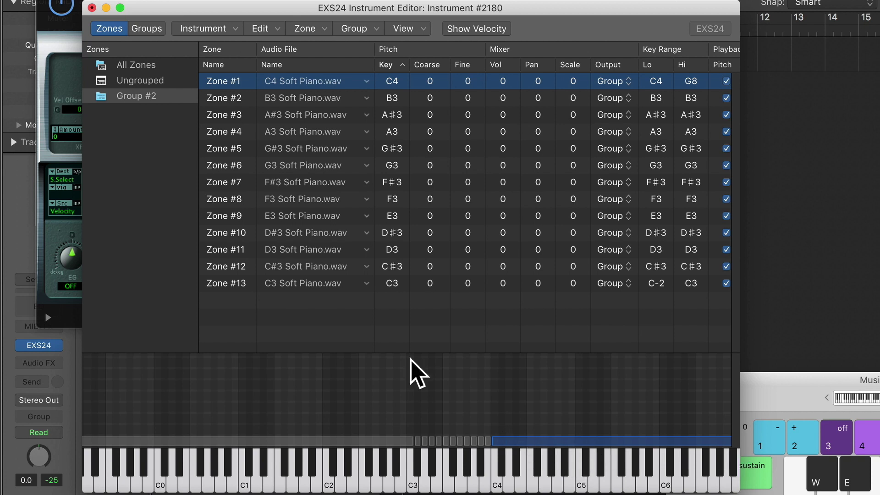
left_click(292, 283)
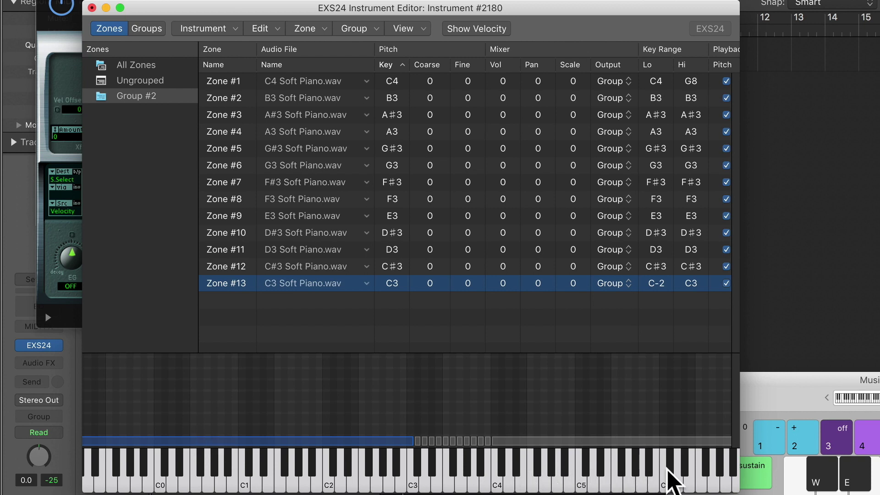
left_click(655, 442)
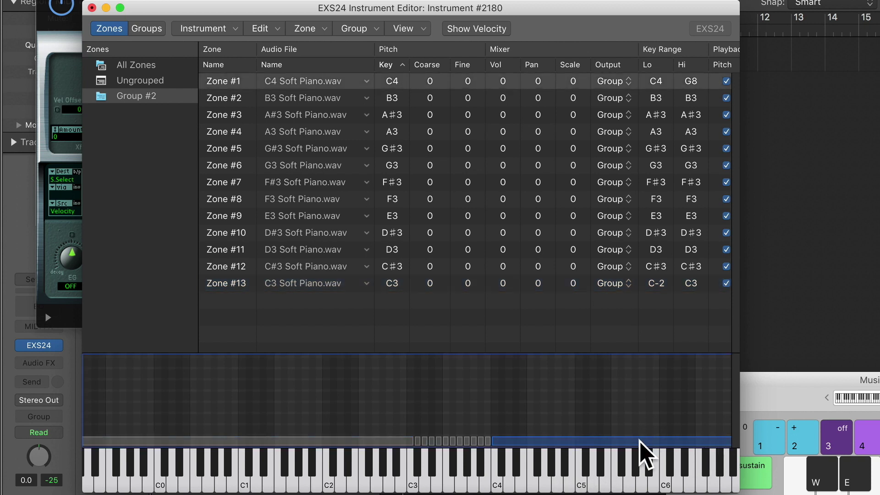
Set the C4 sample zone's high key to C4 and the C3 sample zone's low key to C3.
left_click(690, 81)
left_click_drag(689, 81, 684, 159)
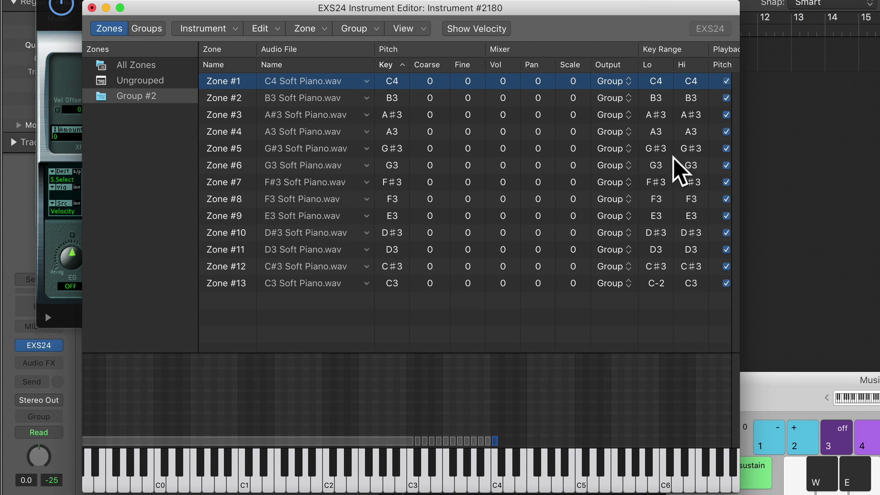
left_click(323, 284)
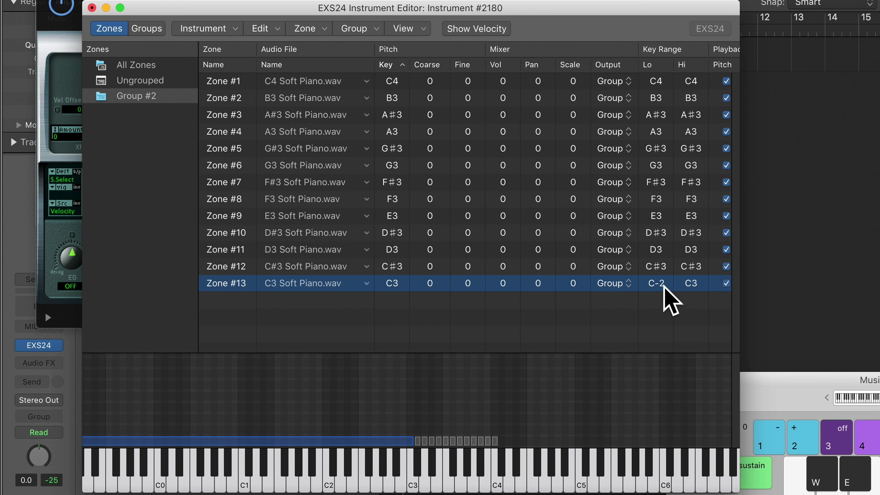
left_click_drag(654, 269, 646, 198)
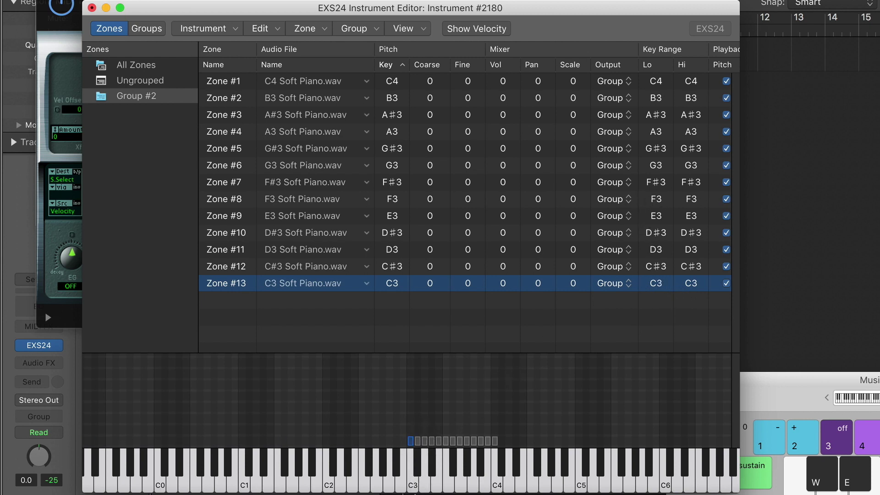
Play the chromatic notes from C3 to C4 to check each sample zone.
left_click(496, 488)
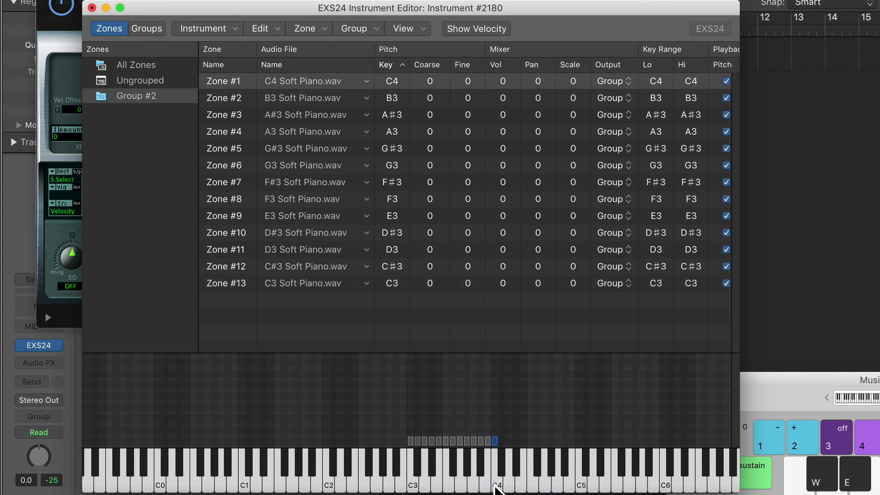
key("a")
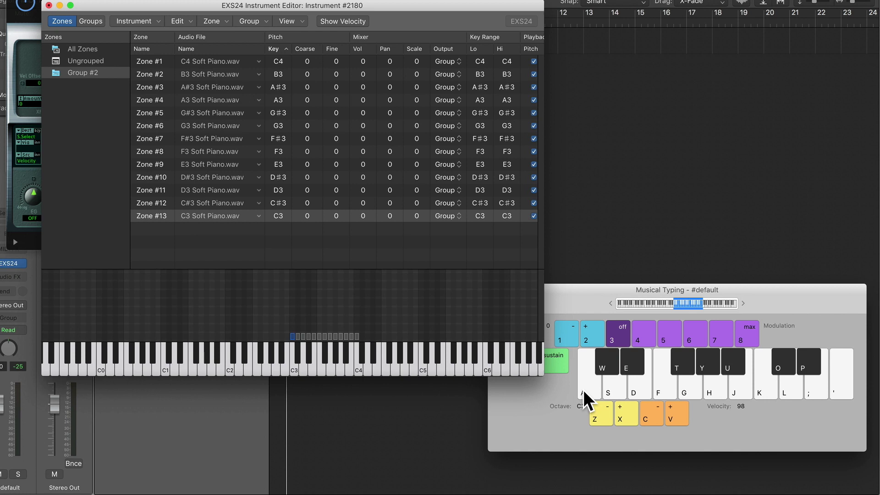
key("a")
key("w")
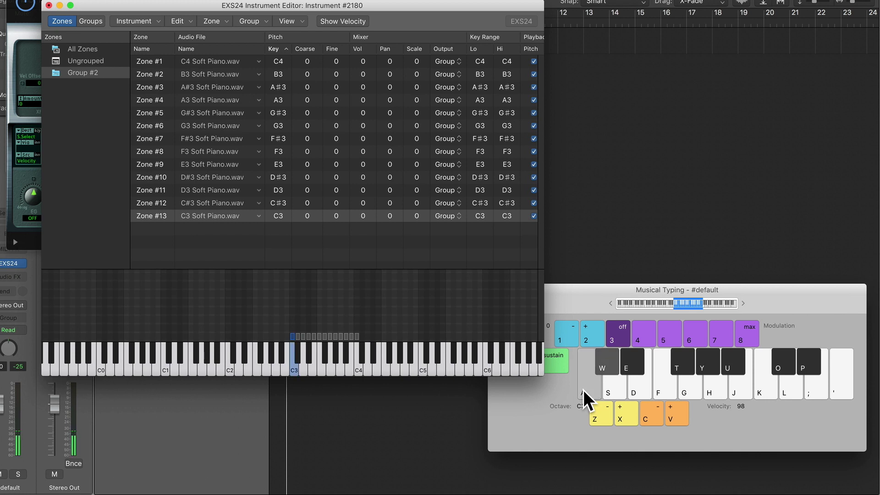
key("s")
key("e")
key("d")
key("f")
key("t")
key("g")
key("y")
key("h")
key("u")
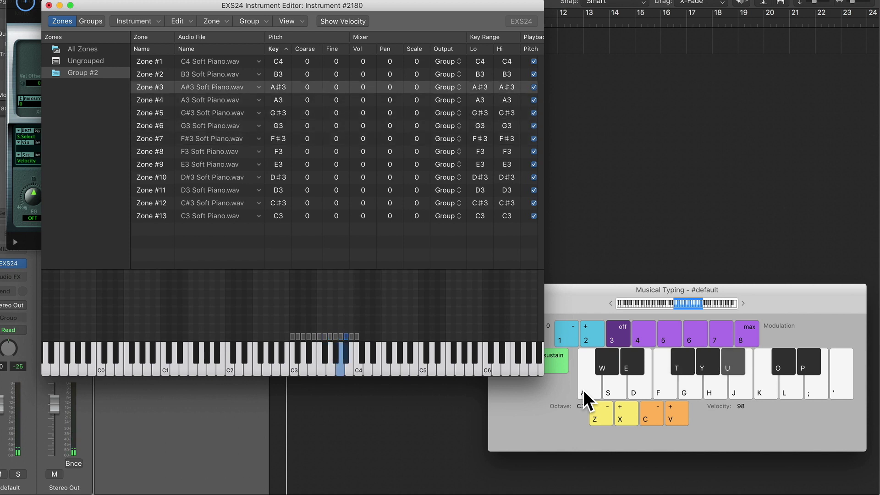
key("j")
key("k")
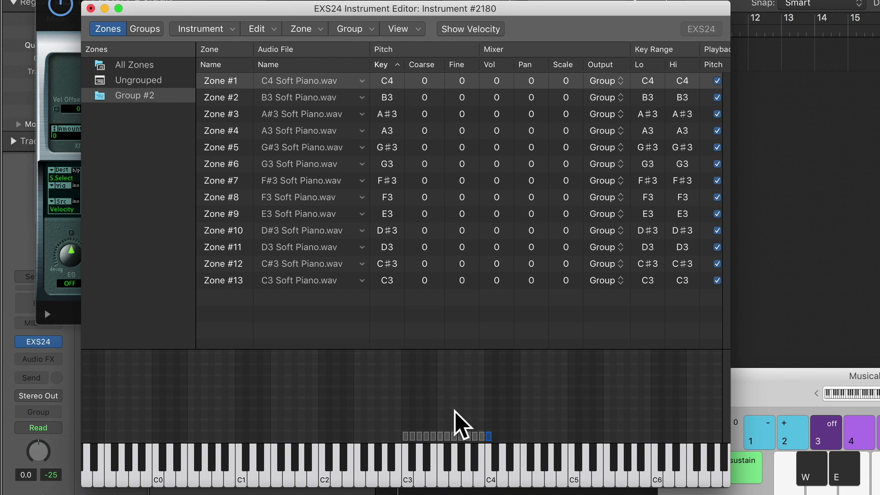
Rename the group holding the soft piano zones as Soft.
left_click(421, 417)
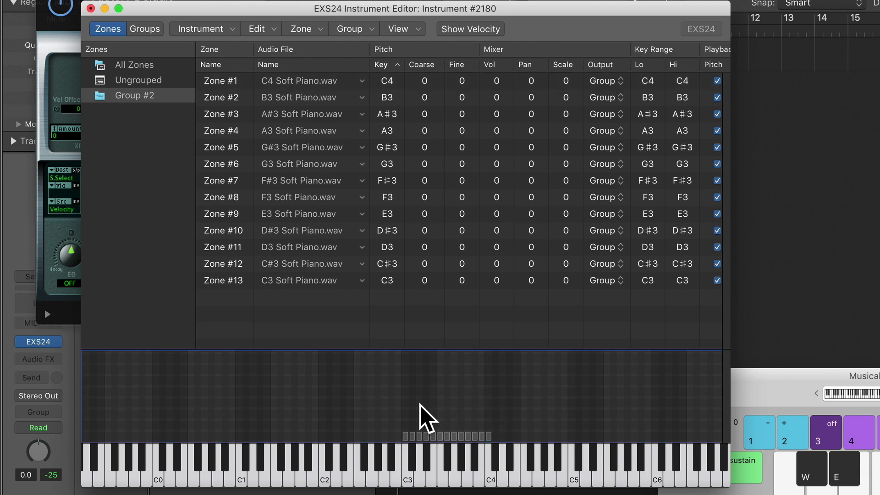
left_click(132, 97)
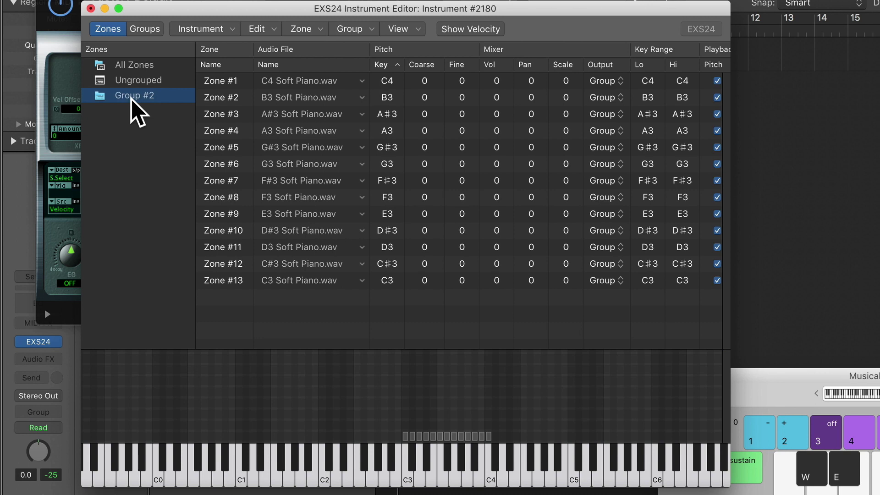
left_click(150, 96)
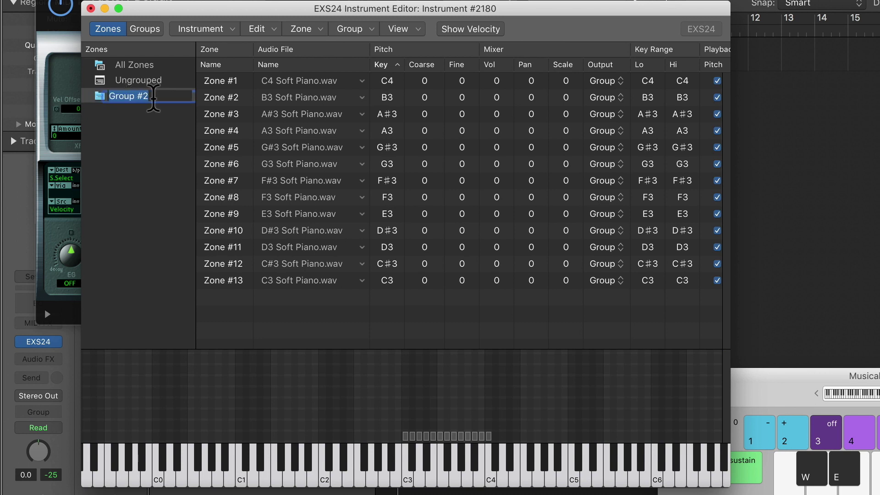
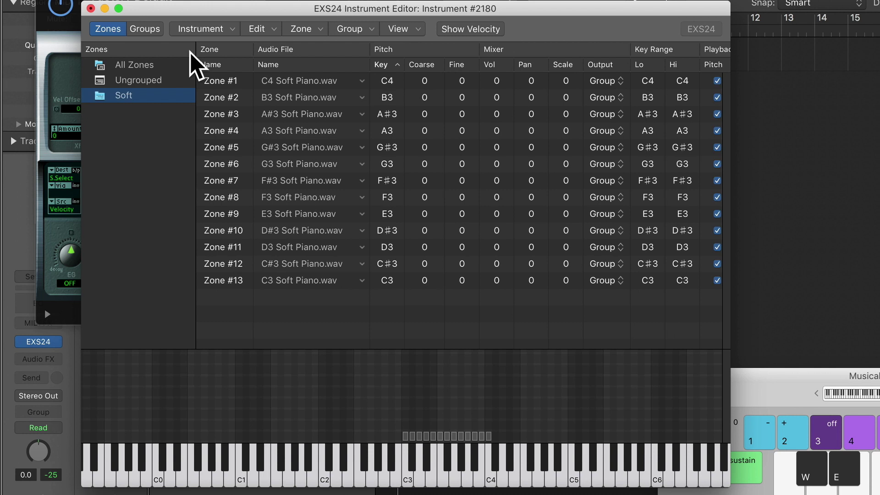
Add a new empty zone group below Soft and select it.
left_click(353, 30)
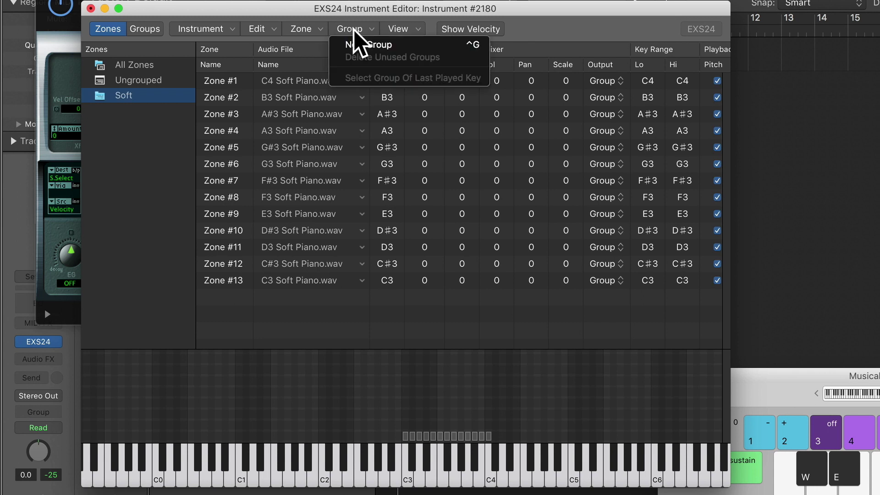
left_click(387, 44)
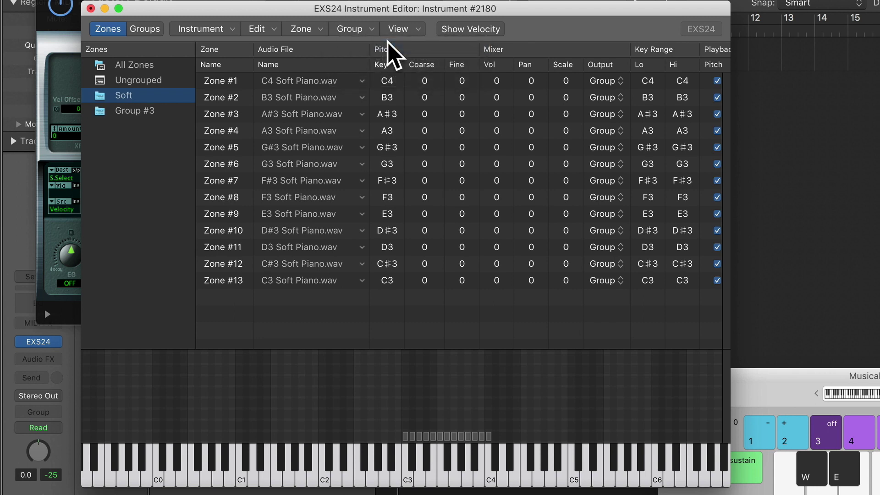
left_click(141, 113)
key("Up")
key("Down")
left_click(128, 97)
left_click(129, 112)
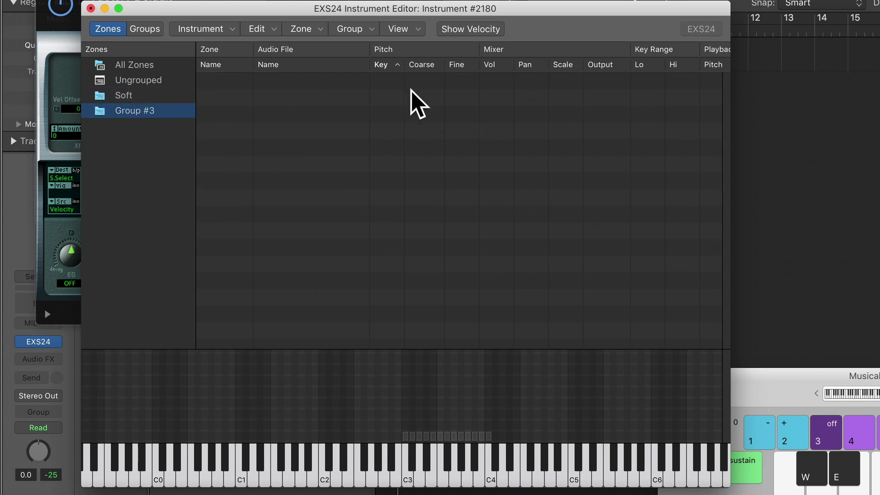
Rename the new empty zone group below Soft as Med.
double_click(131, 112)
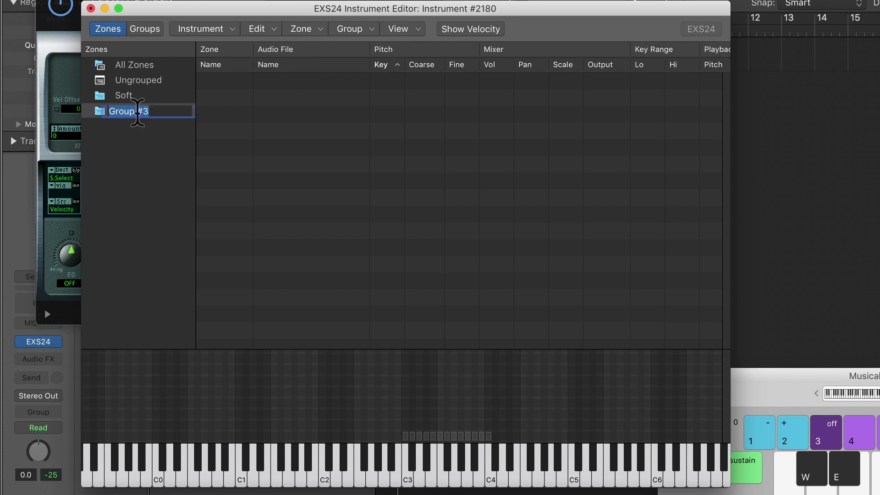
type("Med")
key("Return")
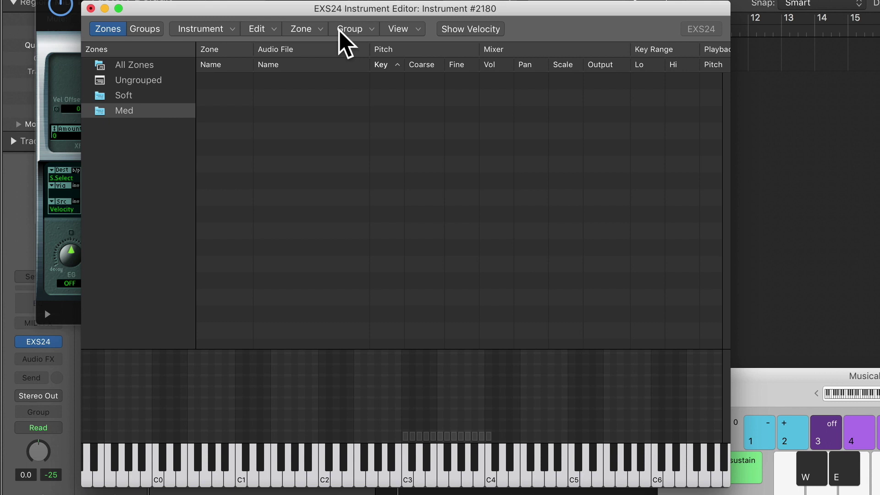
Load all samples from the Med Piano folder and auto map them by reading the root key from the audio file.
left_click(302, 30)
left_click(336, 57)
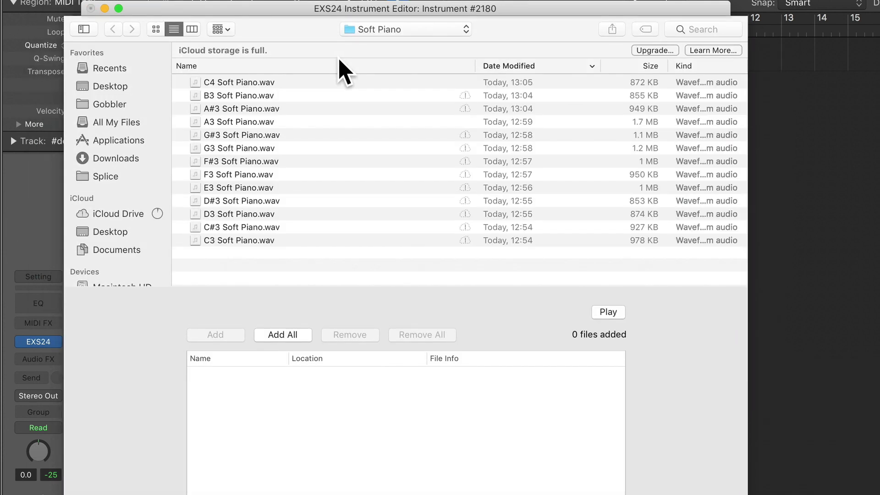
left_click(389, 30)
left_click(389, 44)
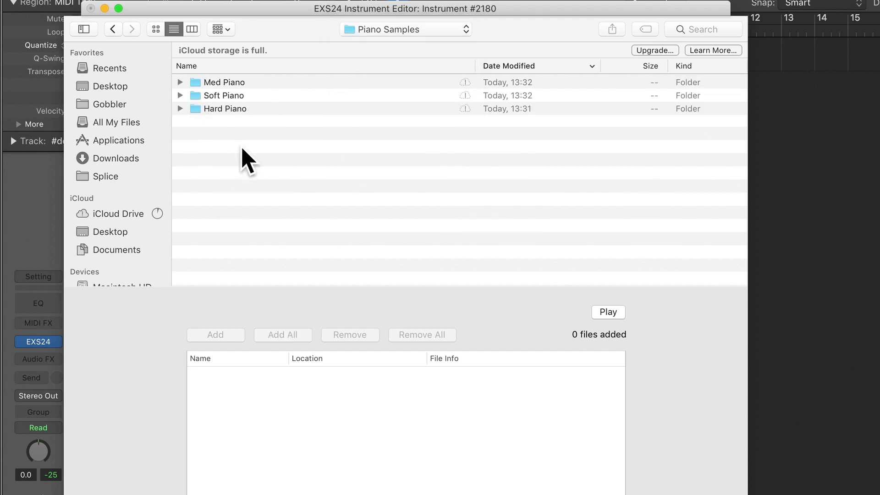
double_click(237, 83)
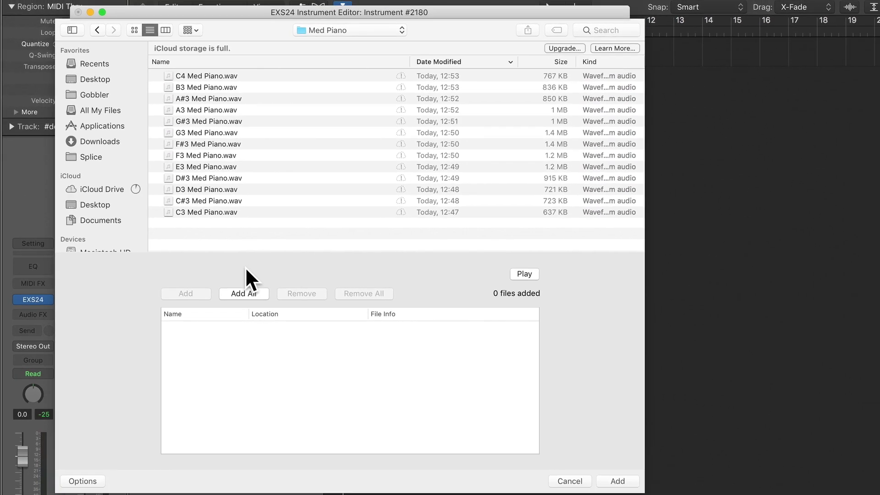
left_click(243, 294)
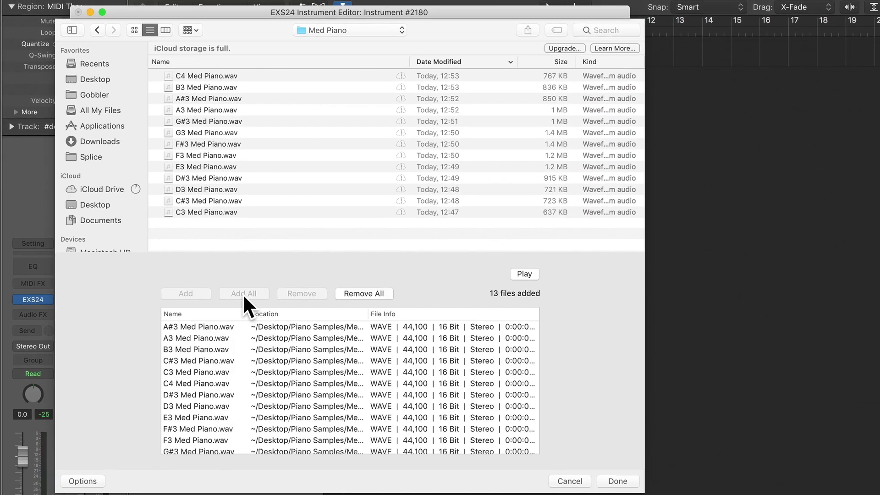
left_click(618, 482)
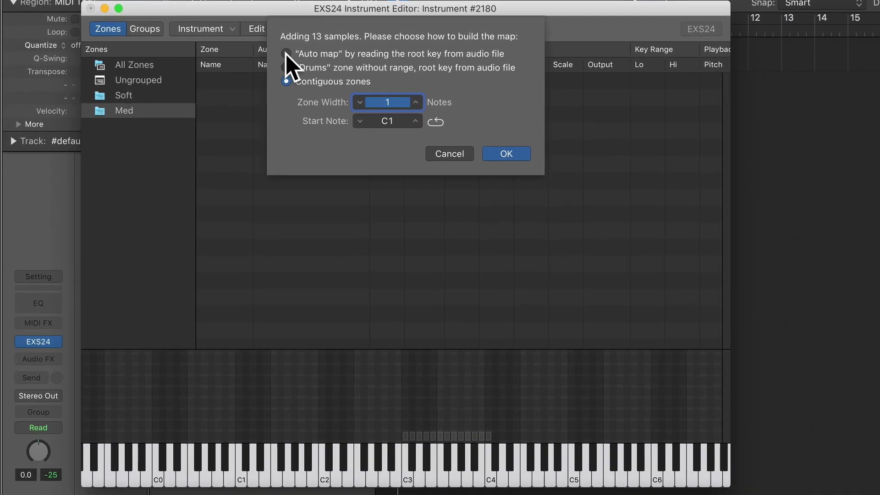
left_click(286, 54)
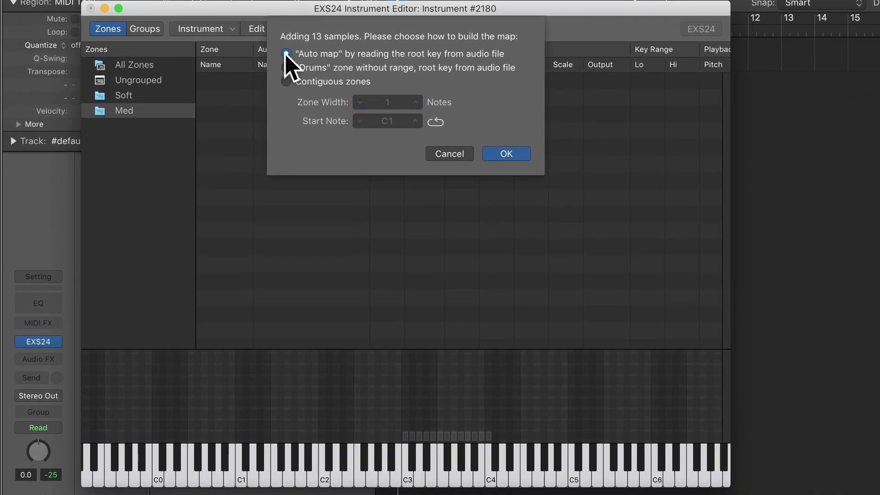
left_click(506, 153)
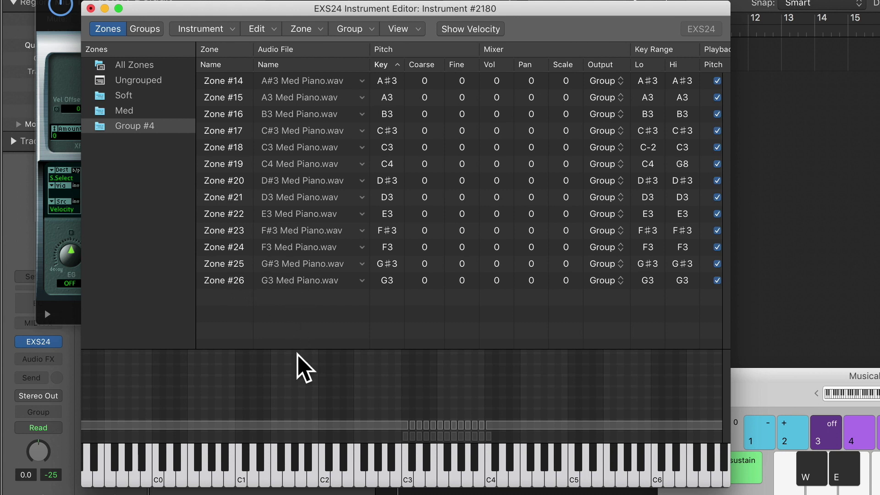
Set the C3 Med Piano zone's low key to C3 and the C4 Med Piano zone's high key to C4.
left_click(322, 425)
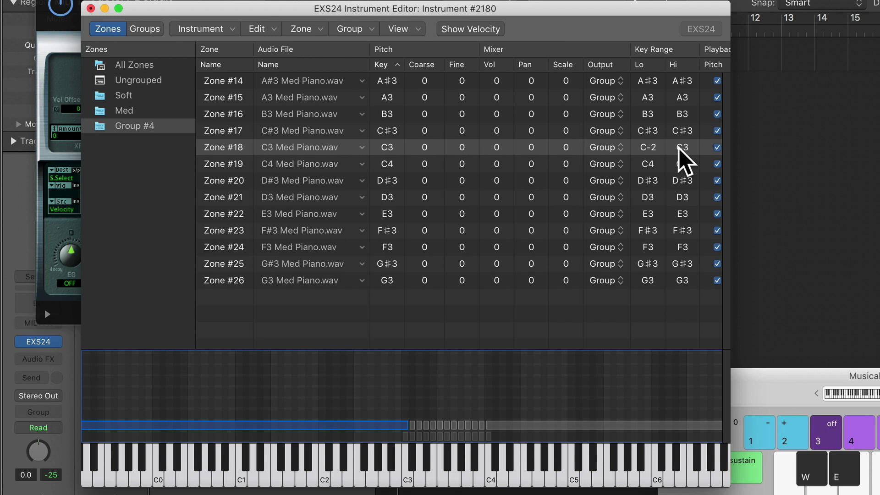
left_click(650, 148)
left_click_drag(647, 148, 648, 128)
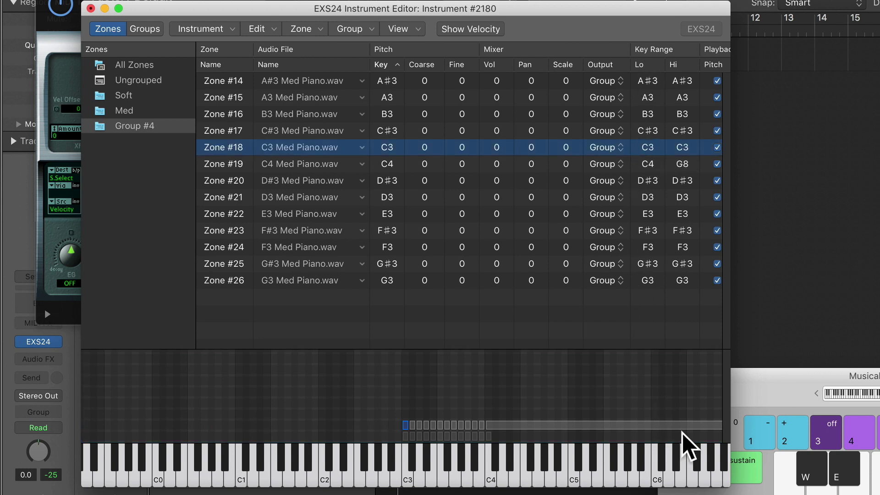
left_click(711, 427)
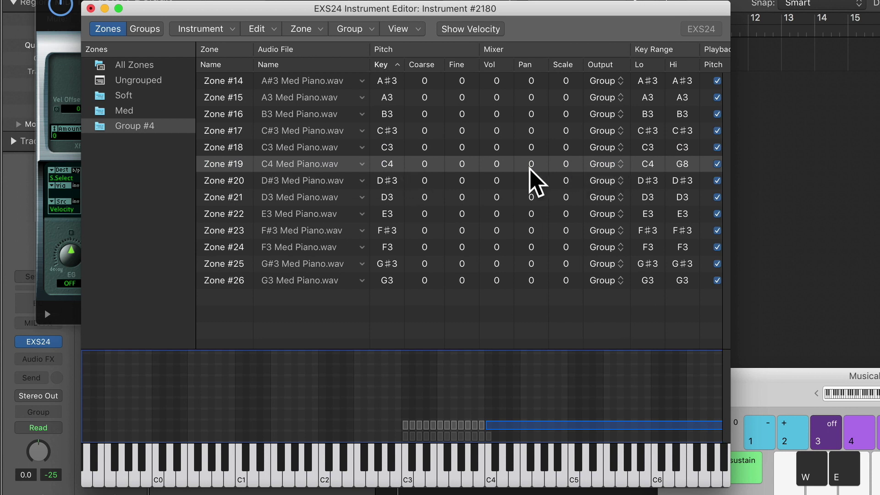
left_click_drag(684, 165, 685, 211)
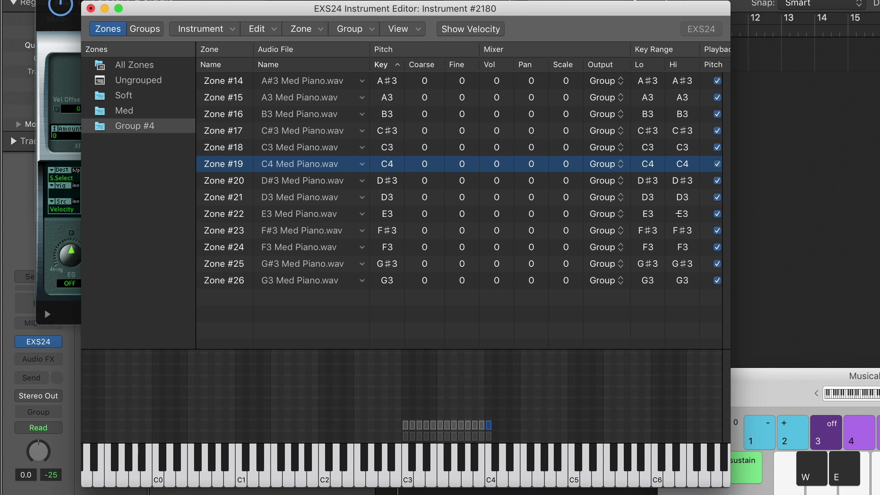
left_click(586, 384)
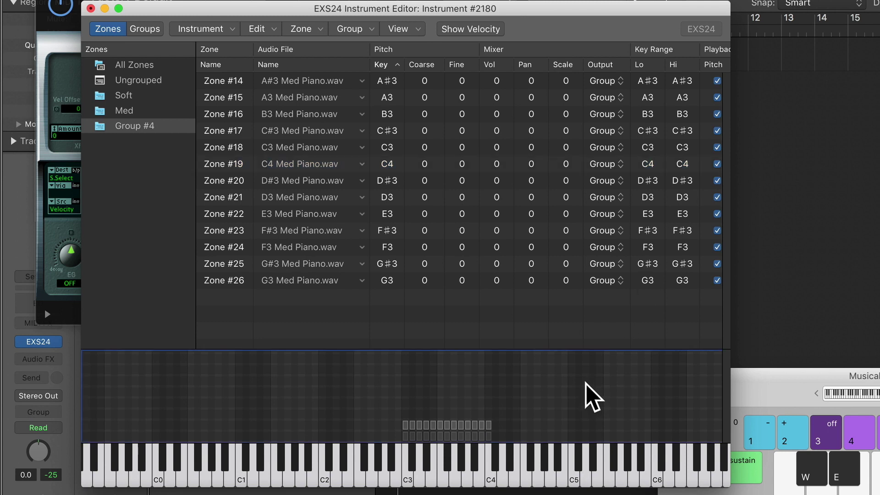
Delete the empty Med group and rename the group holding the medium piano zones as Med.
left_click(125, 114)
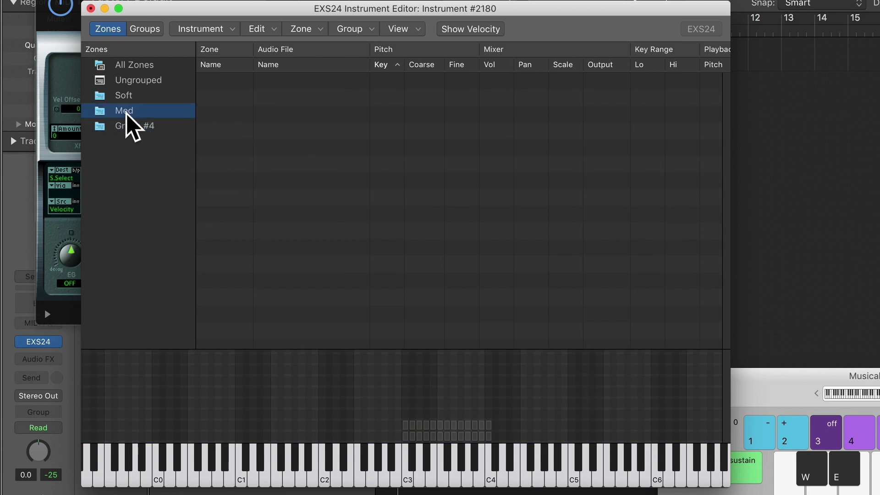
key("Delete")
left_click(132, 112)
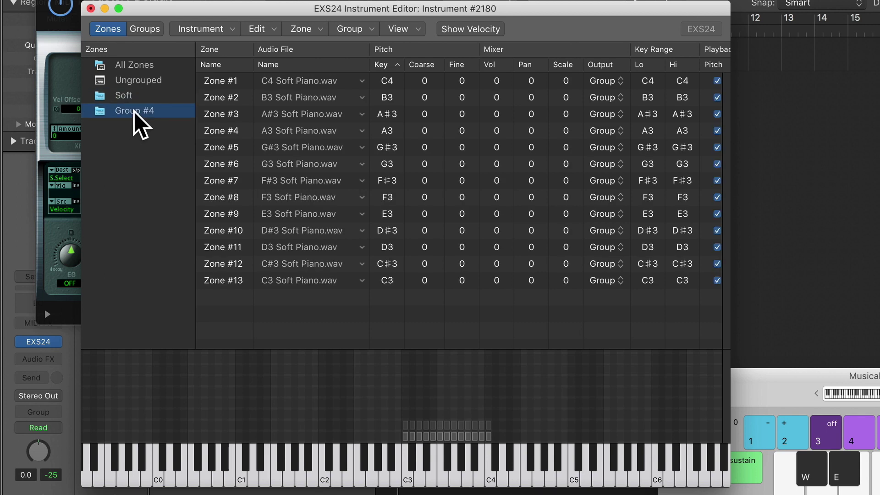
double_click(137, 112)
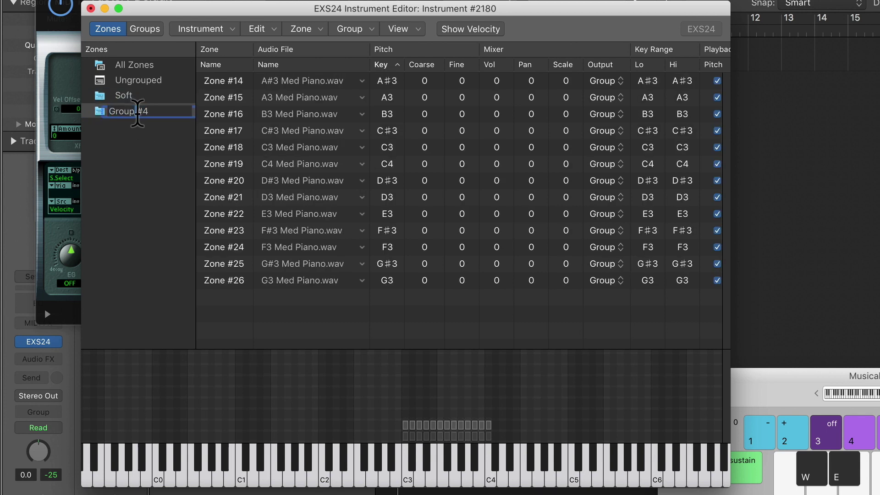
left_click_drag(166, 112, 32, 100)
type("Med")
key("Return")
Compare the sample zones in the Soft and Med groups and their placement on the key map.
left_click(128, 95)
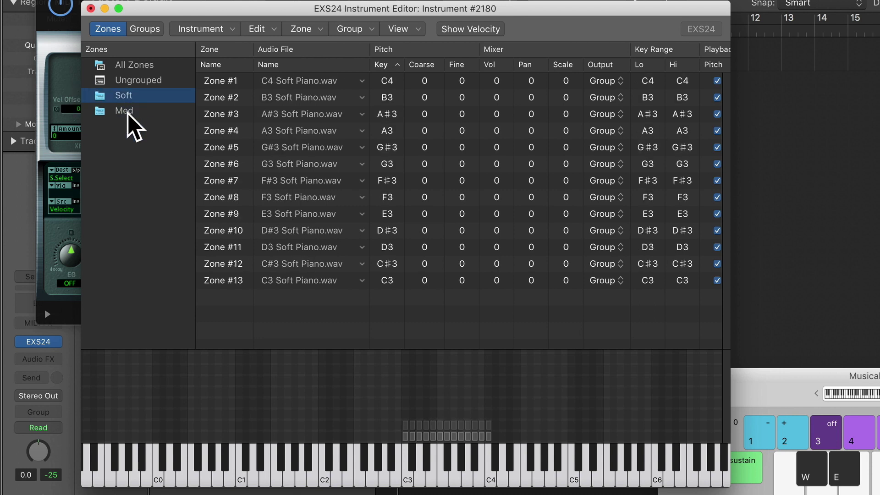
left_click(131, 110)
left_click(128, 96)
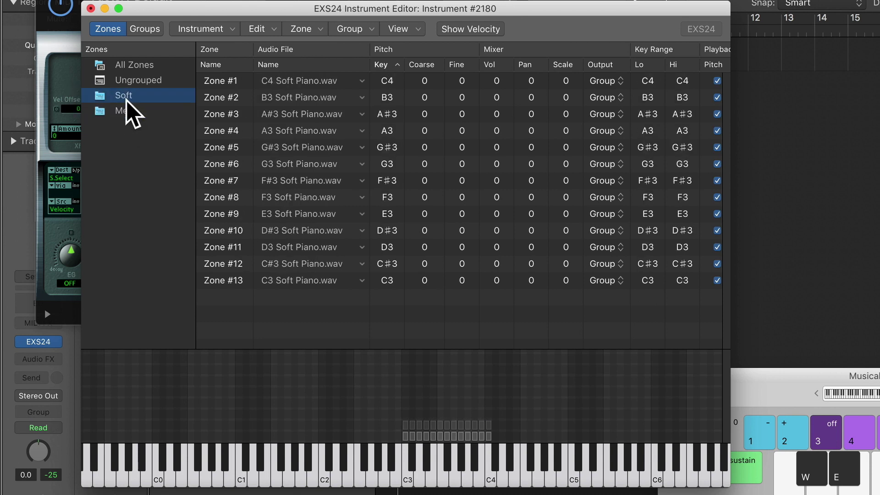
left_click(130, 112)
left_click(131, 96)
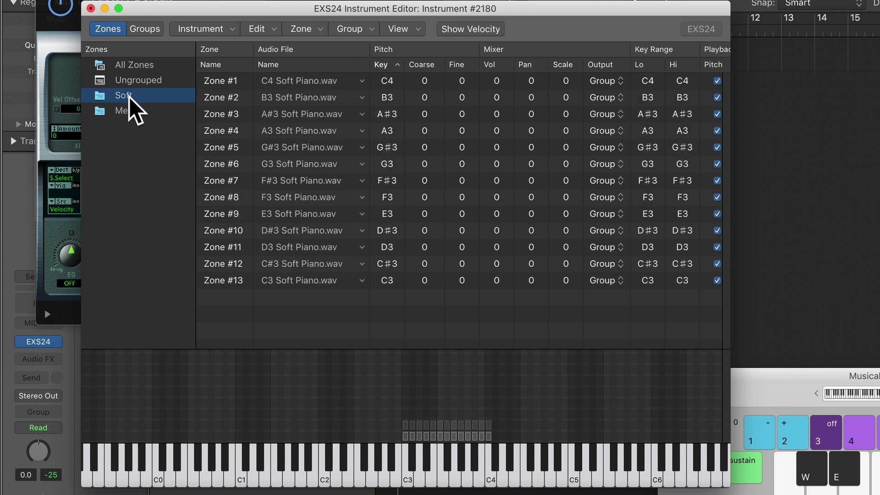
left_click(452, 431)
left_click(435, 436)
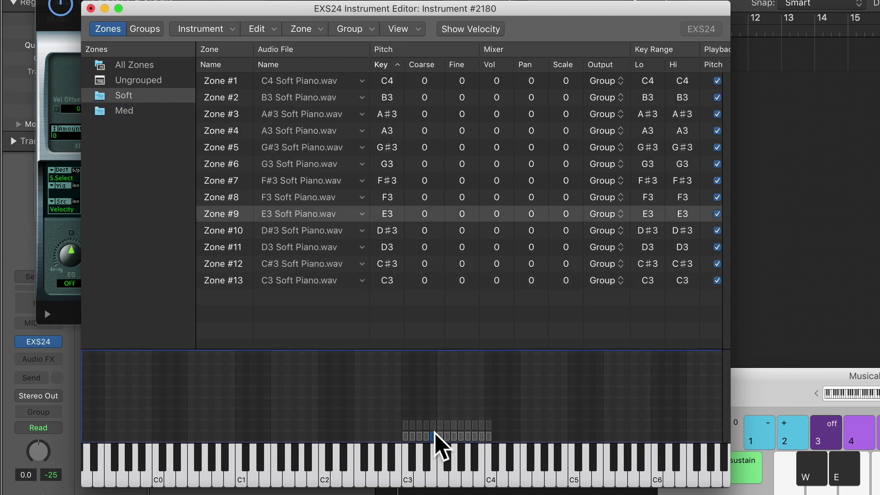
left_click(134, 111)
left_click(133, 96)
left_click(130, 112)
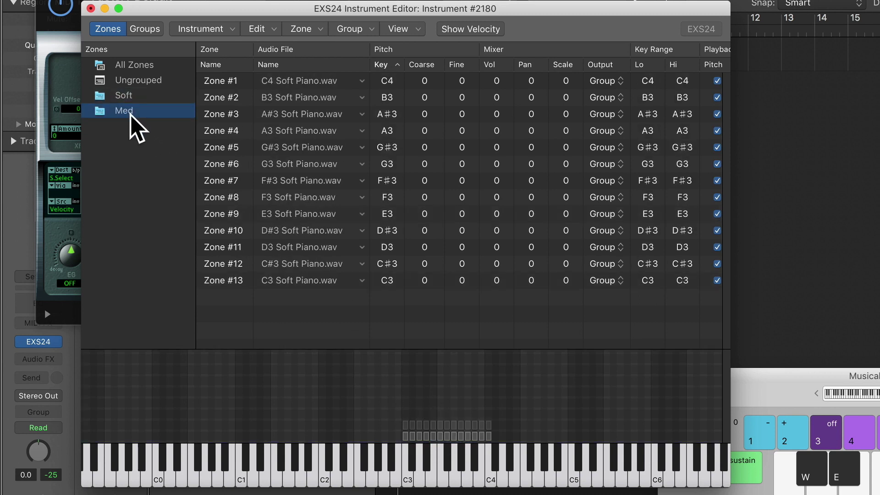
Add a new empty zone group below Med and select it.
left_click(362, 30)
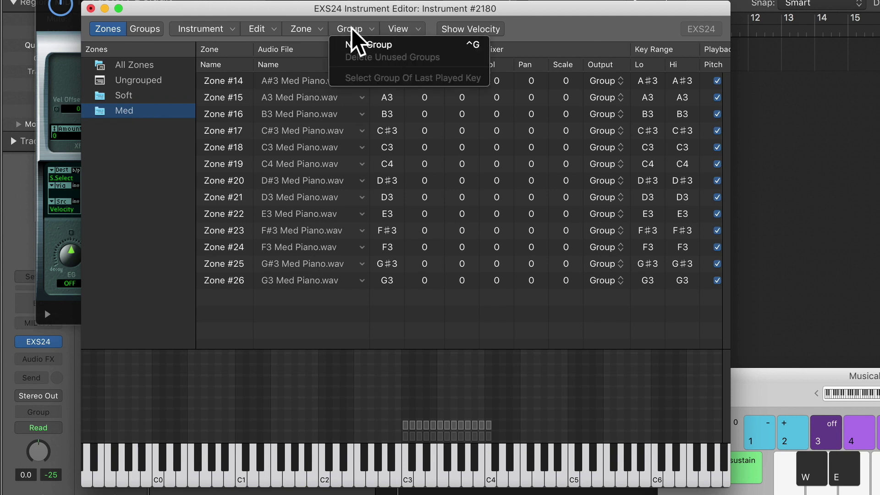
left_click(174, 136)
left_click(137, 129)
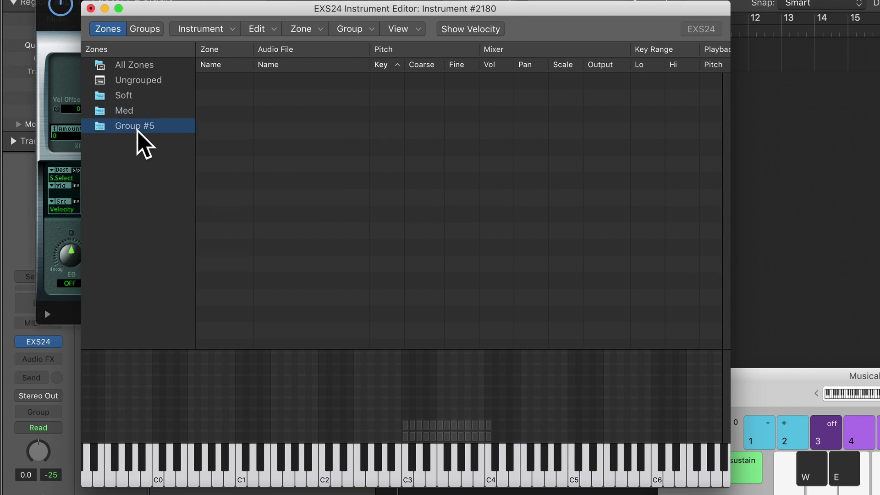
Load all samples from the Hard Piano folder and auto map them by reading the root key from the audio file.
left_click(302, 30)
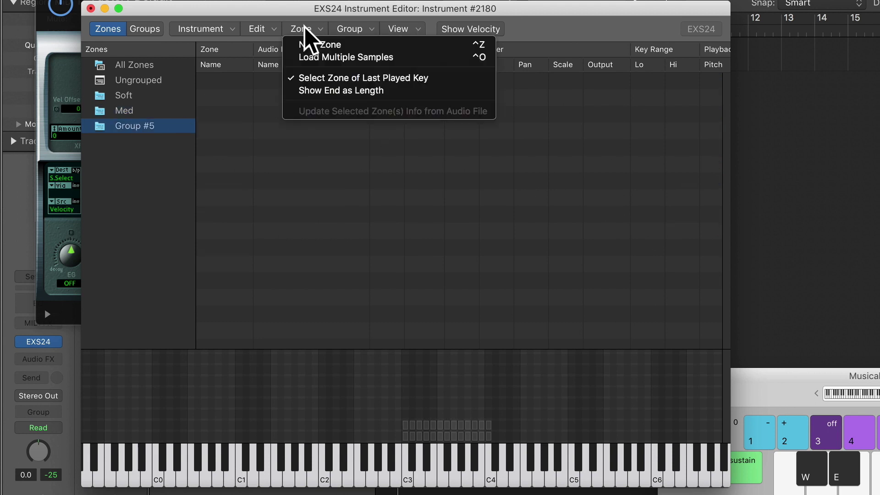
left_click(362, 58)
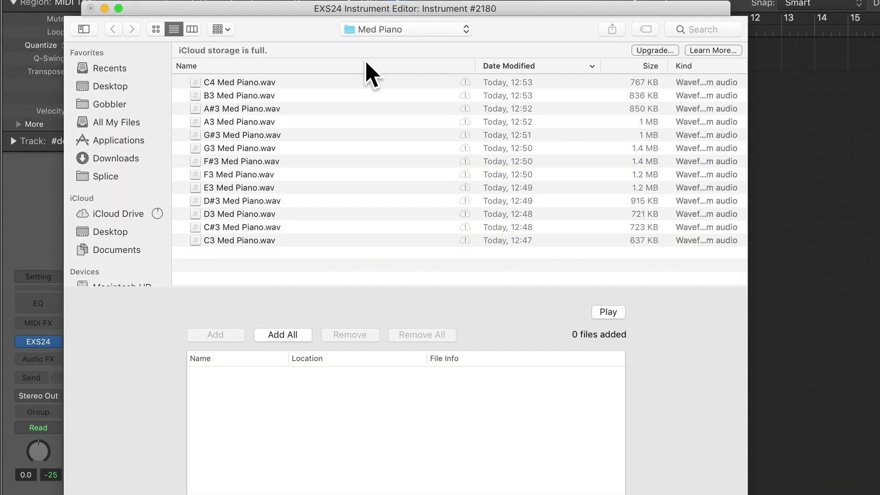
left_click(386, 31)
left_click(389, 50)
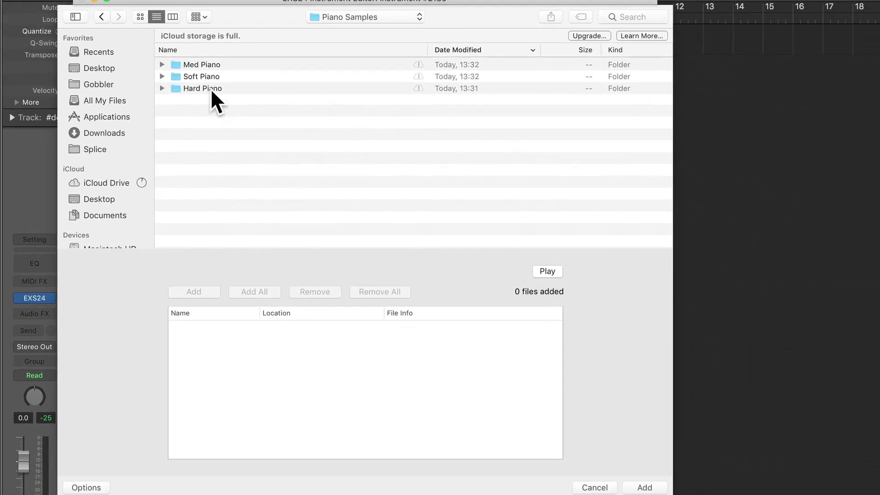
double_click(234, 109)
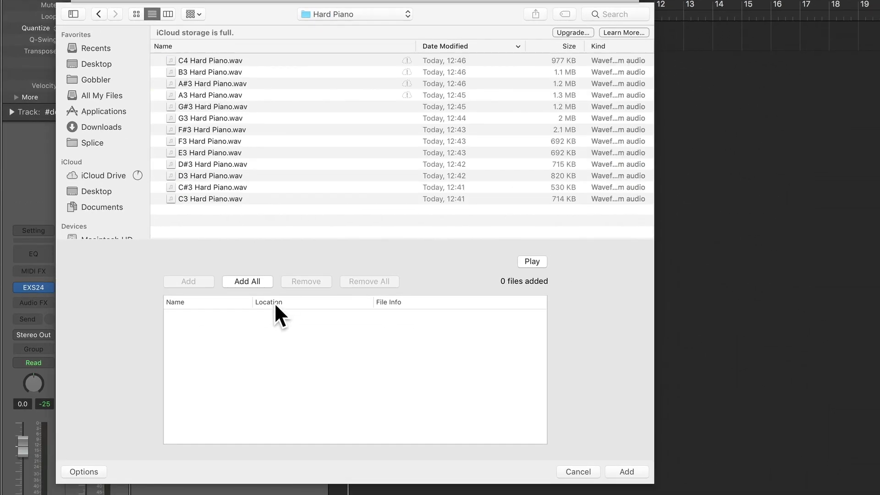
left_click(258, 288)
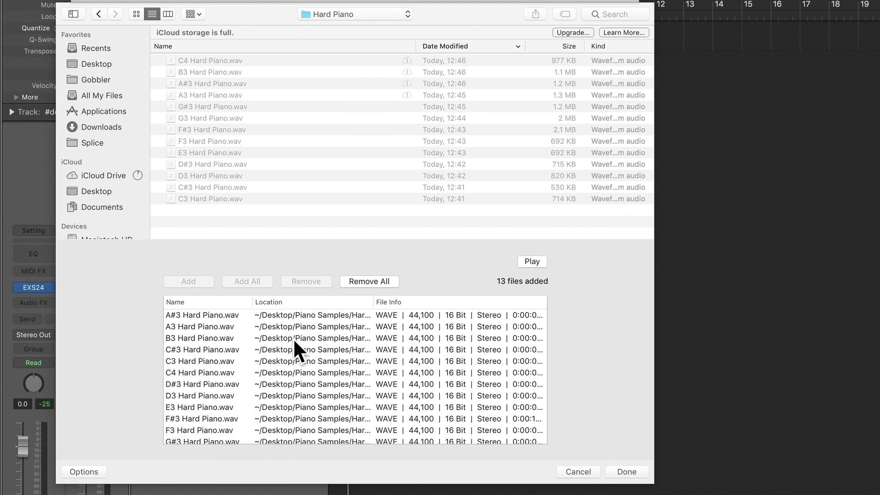
left_click(627, 472)
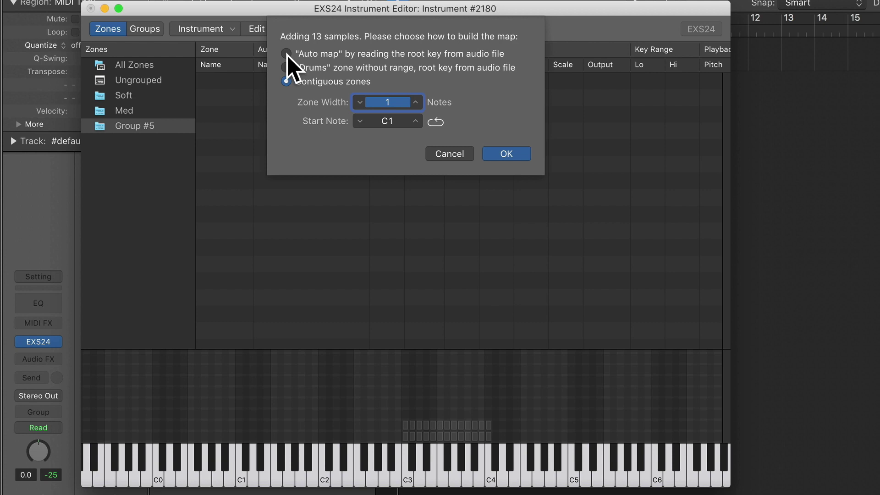
left_click(287, 54)
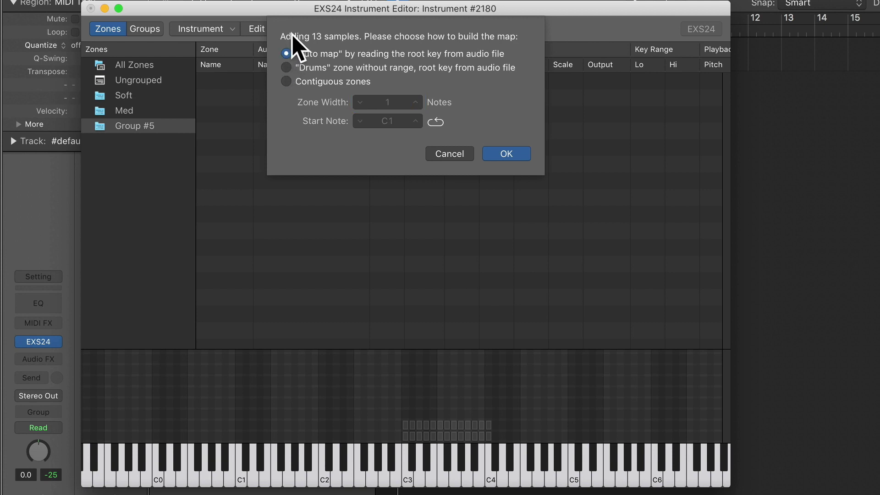
left_click(506, 153)
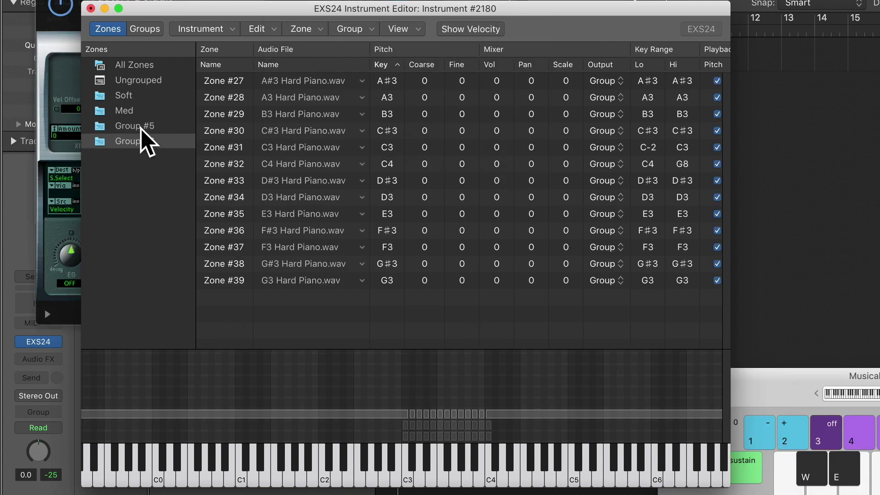
Delete the empty group below Med and rename the group holding the hard piano zones as Hard.
left_click(132, 129)
key("Delete")
left_click(130, 131)
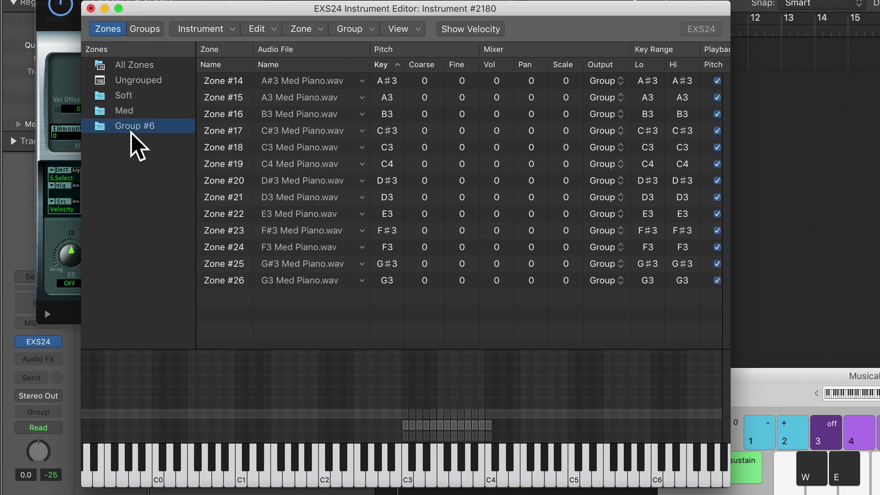
double_click(132, 127)
type("Hard")
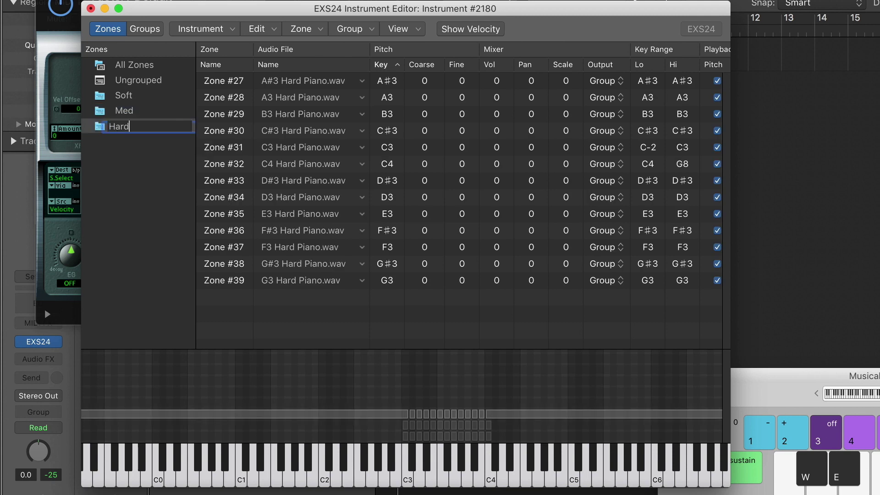
key("Return")
In the Hard group, set the C3 zone's lowest key to C3 and the C4 zone's highest key to C4.
left_click(178, 414)
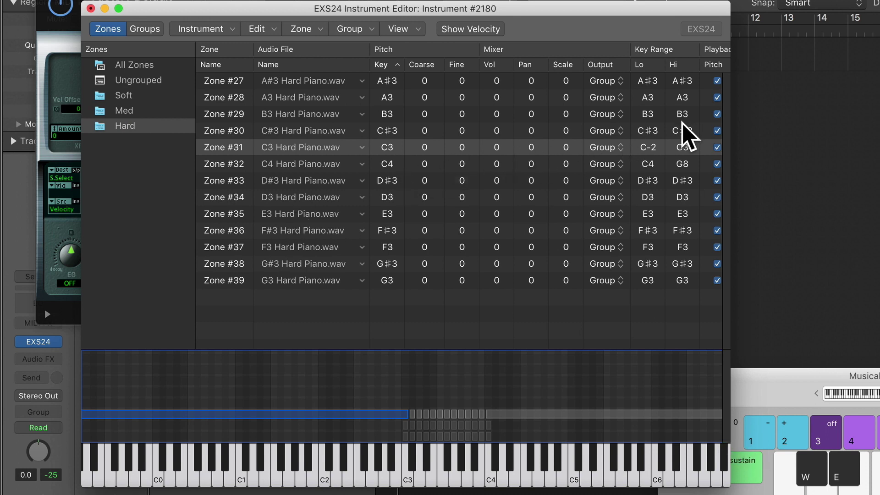
left_click_drag(649, 147, 684, 149)
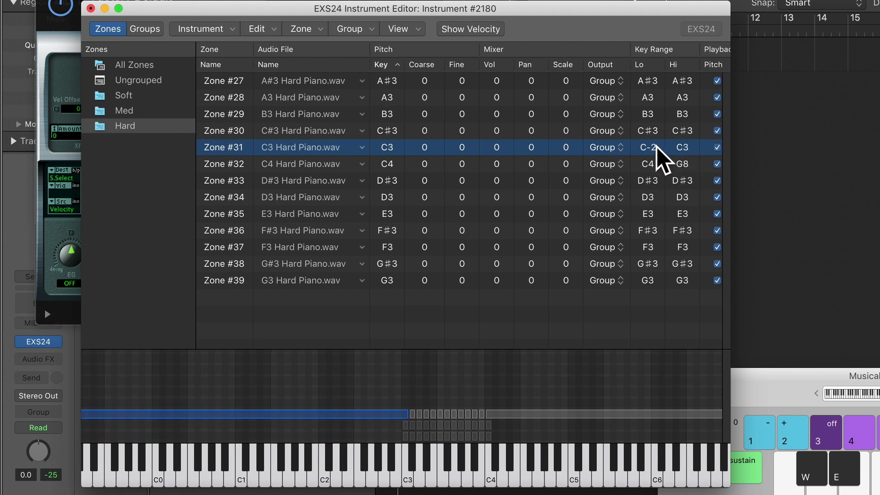
left_click_drag(648, 147, 644, 65)
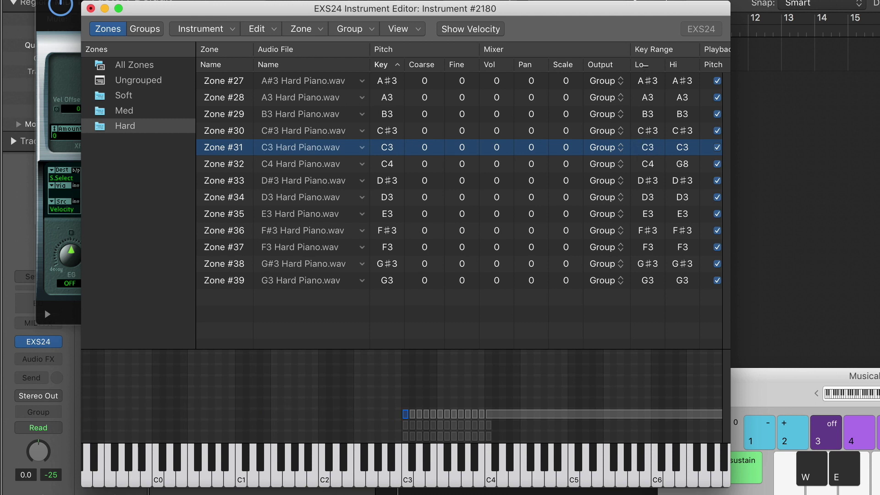
left_click(621, 415)
left_click_drag(682, 164, 683, 239)
left_click(488, 477)
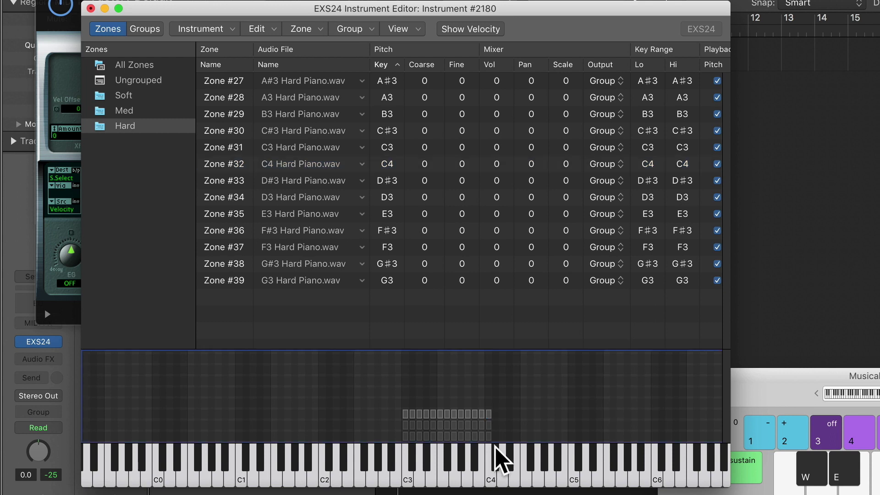
Compare the zones of the Soft, Med and Hard groups and look through the complete zone list.
left_click(125, 98)
left_click(124, 111)
left_click(125, 126)
left_click(128, 112)
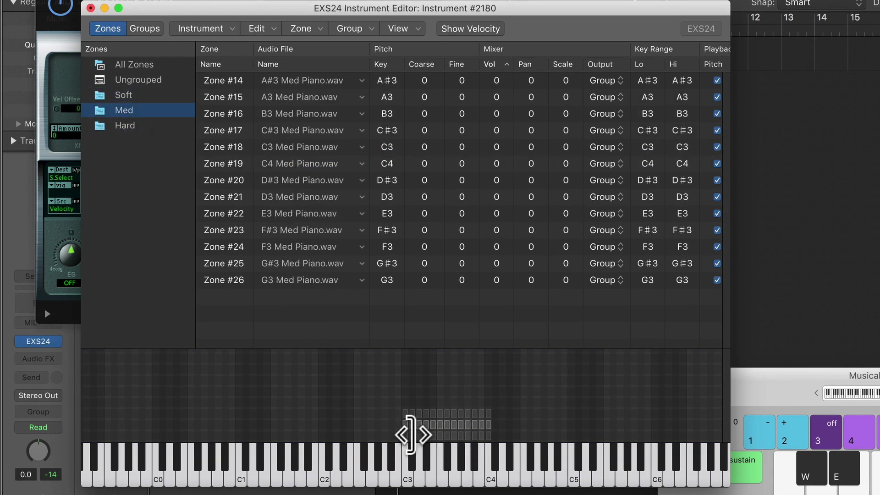
left_click(130, 64)
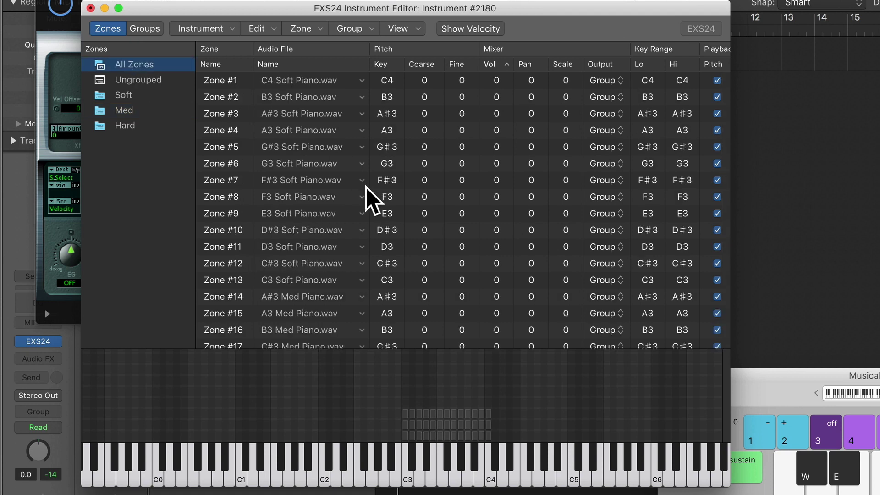
scroll(369, 194, "down", 10)
scroll(366, 186, "up", 10)
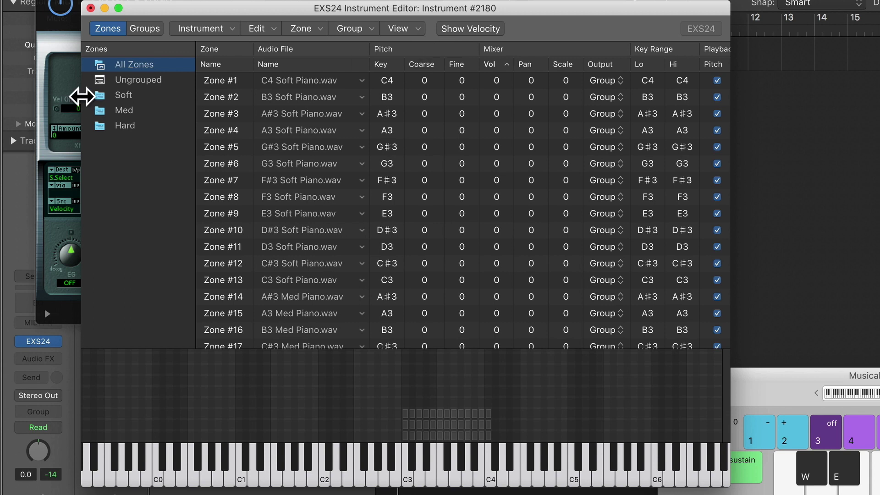
Show the velocity ranges for the Soft group and examine the ranges of its individual zones.
left_click(128, 95)
left_click(484, 29)
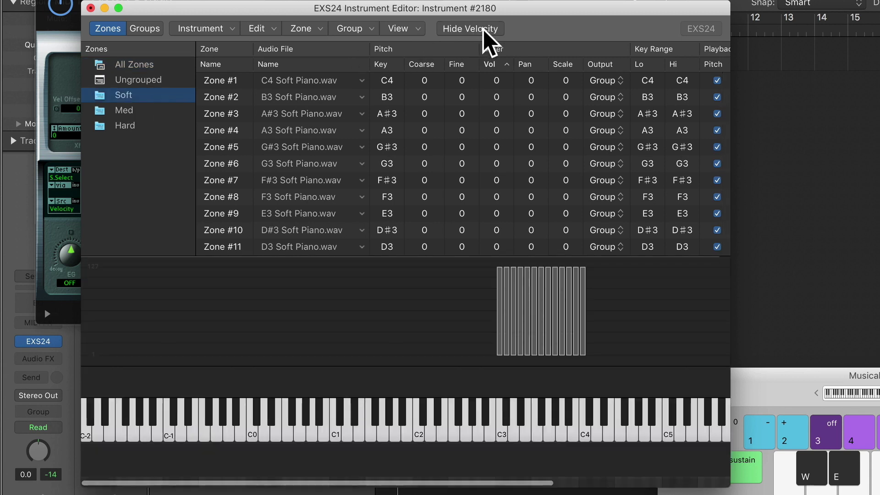
left_click(501, 314)
left_click(508, 296)
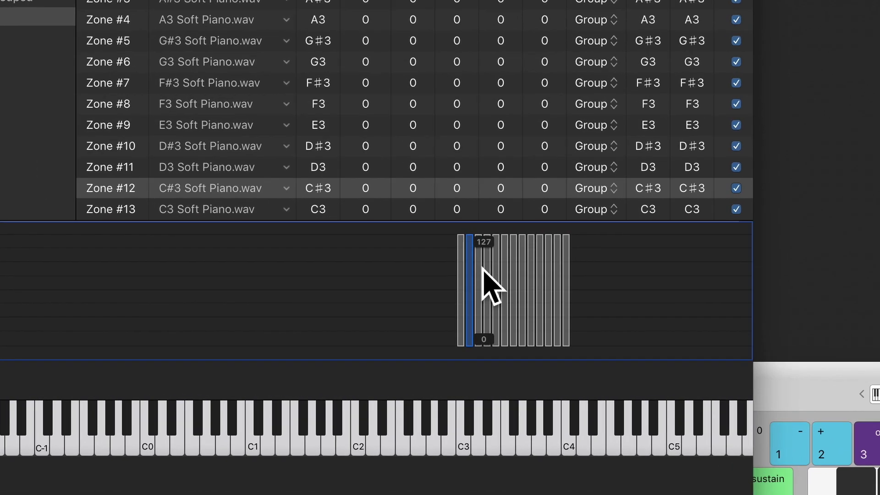
left_click(480, 269)
left_click(488, 261)
left_click(478, 262)
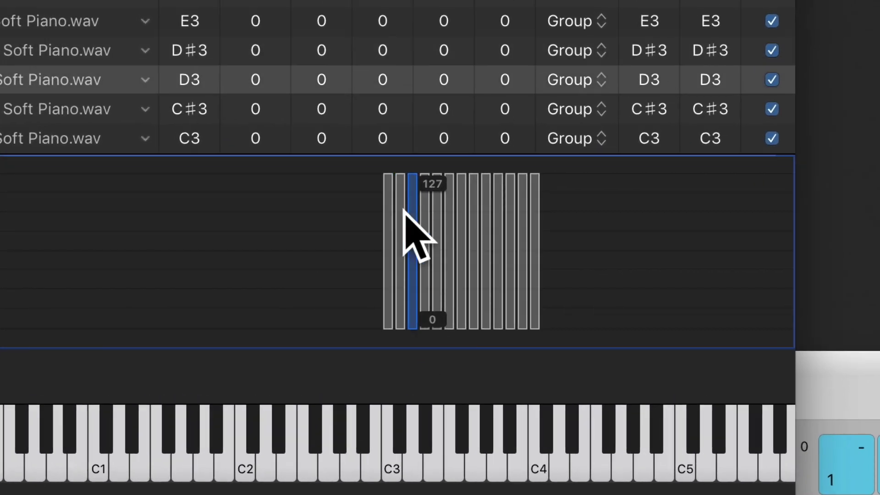
left_click_drag(403, 209, 549, 249)
Try limiting only the C3 soft zone to an upper velocity of 31.
left_click(385, 176)
left_click_drag(384, 175, 406, 315)
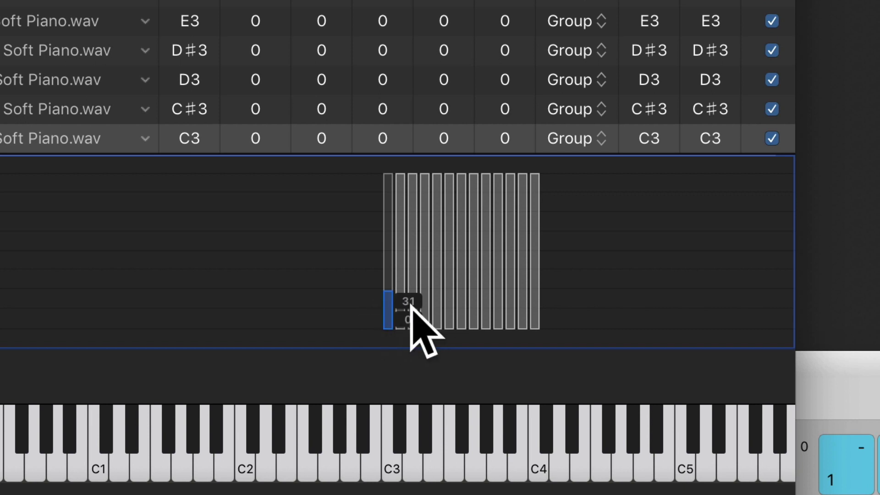
left_click(384, 294, "alt")
left_click(580, 233)
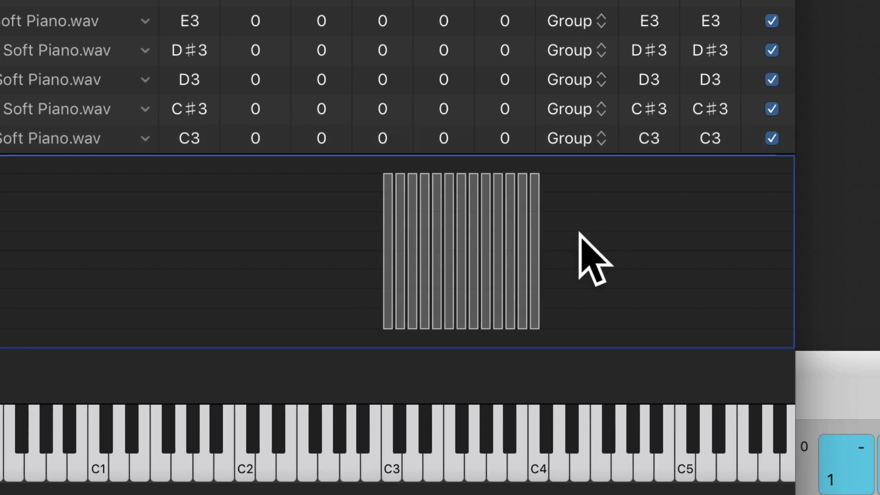
Select all zones in the Soft group together and set their upper velocity limit to 30.
left_click_drag(357, 175, 596, 234)
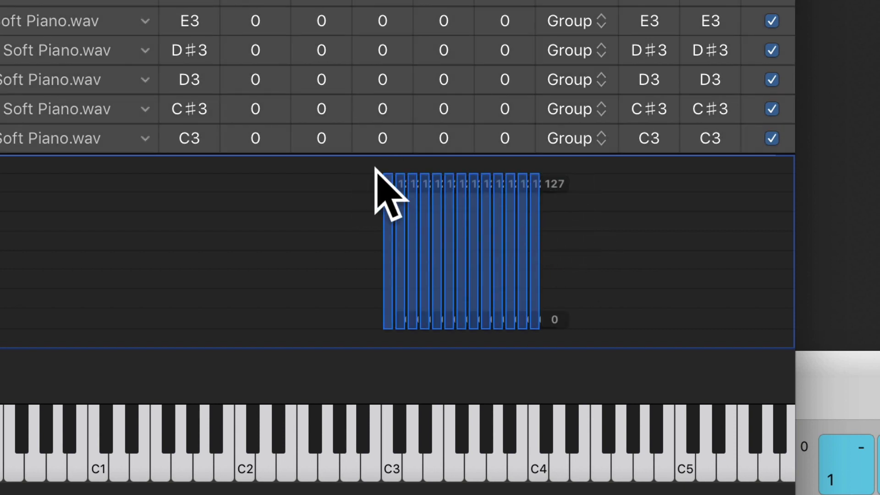
left_click_drag(387, 174, 393, 198)
left_click_drag(393, 254, 388, 290)
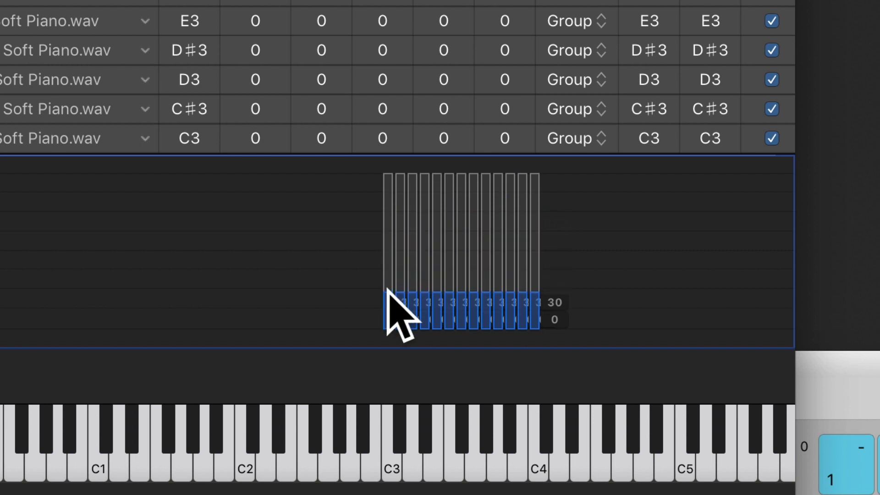
left_click(324, 255)
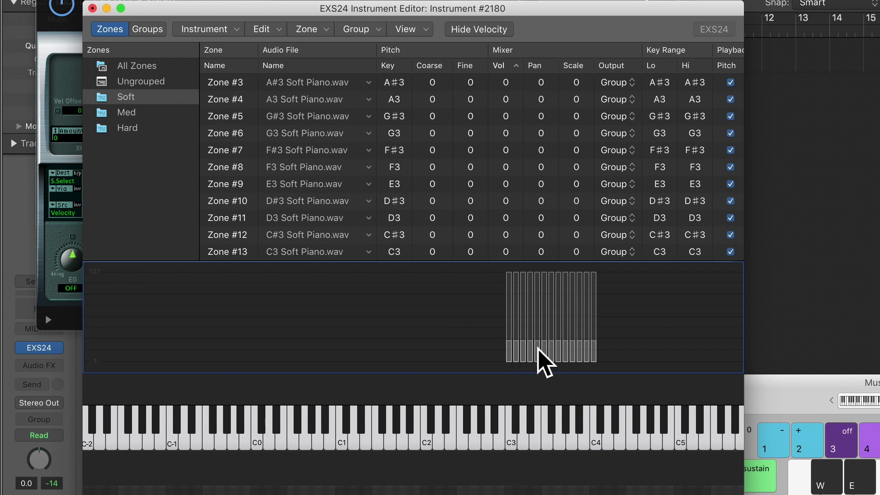
Set the velocity range of all zones in the Med group to 31 through 100.
left_click(136, 112)
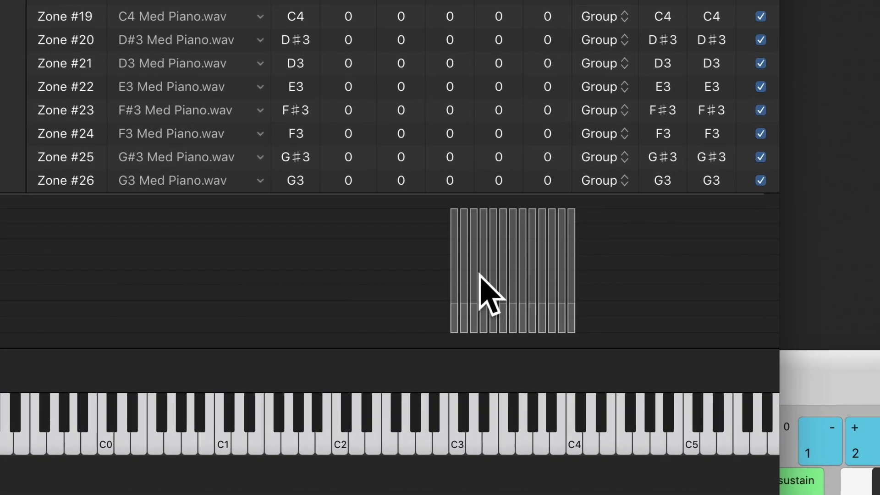
left_click_drag(431, 248, 602, 279)
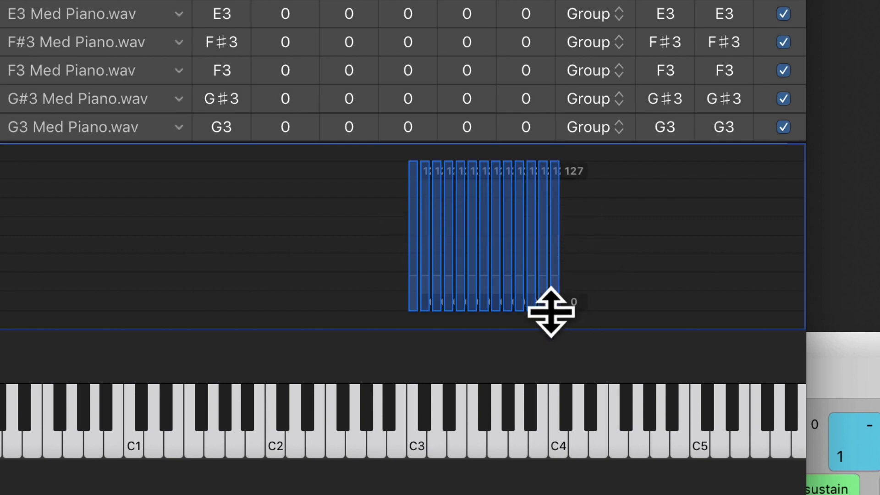
left_click_drag(550, 312, 556, 273)
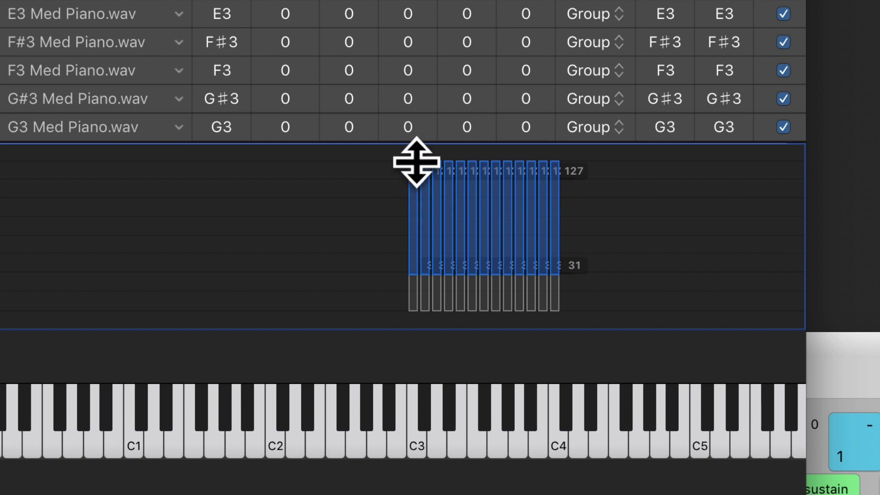
left_click_drag(411, 169, 418, 202)
left_click(379, 225)
Set the lower velocity limit of all zones in the Hard group to 100.
left_click(82, 129)
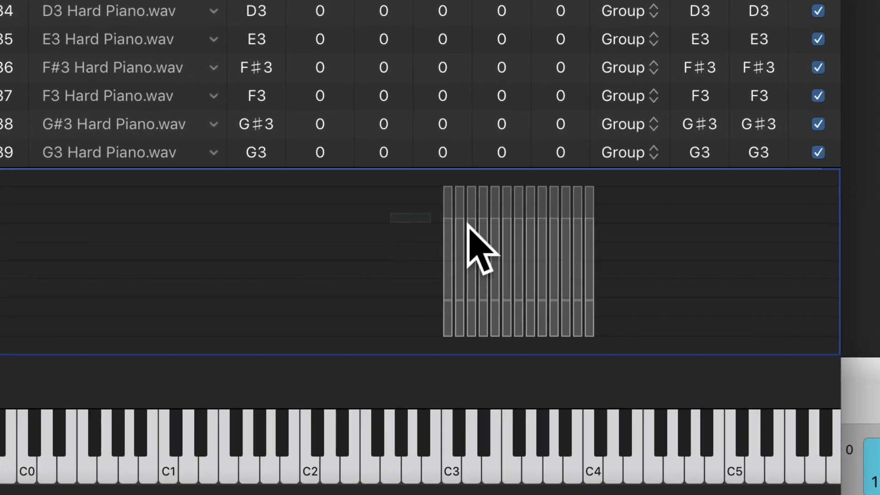
left_click_drag(644, 398, 879, 471)
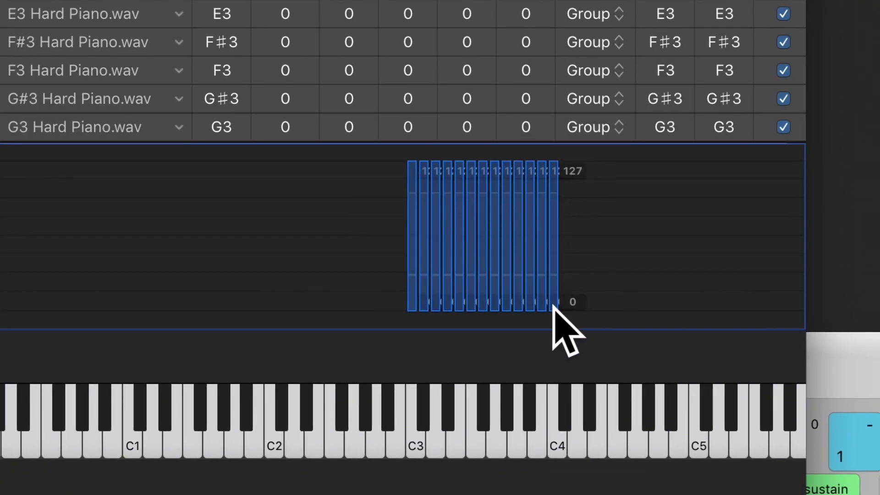
left_click_drag(542, 311, 532, 193)
left_click(621, 227)
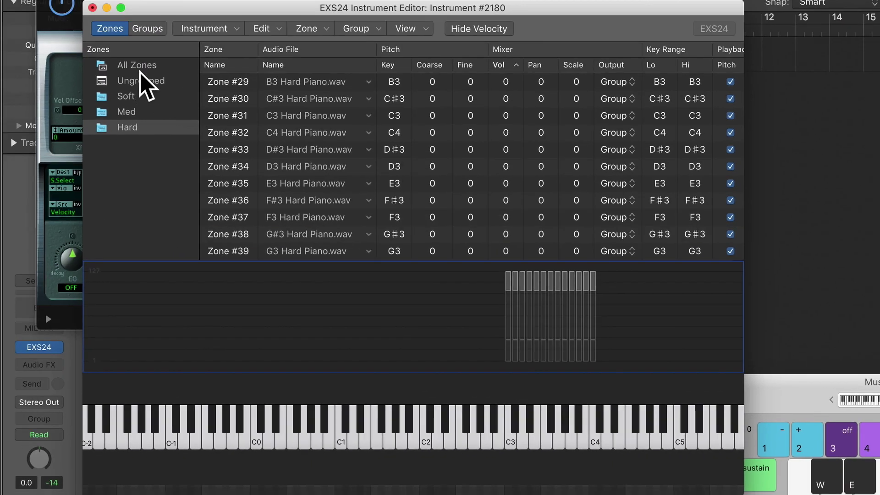
Examine the stacked velocity layers with all zones shown, setting the medium layer's upper limit to 100.
left_click(137, 66)
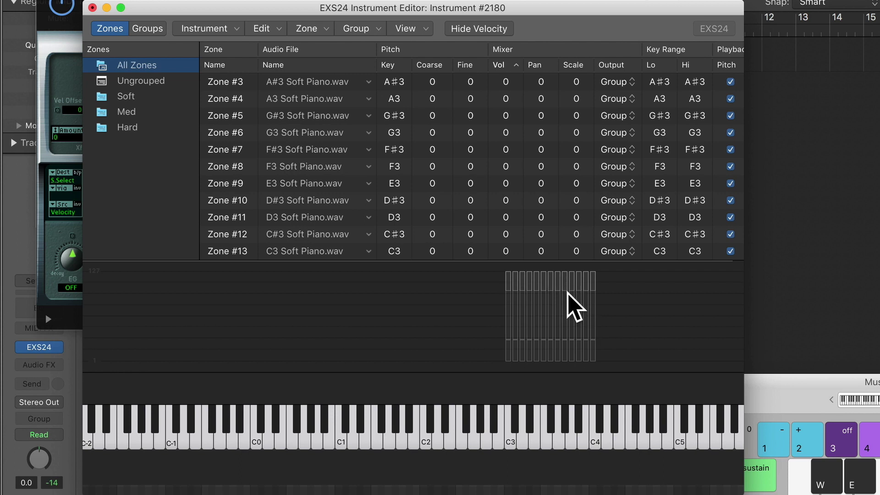
left_click_drag(491, 363, 599, 364)
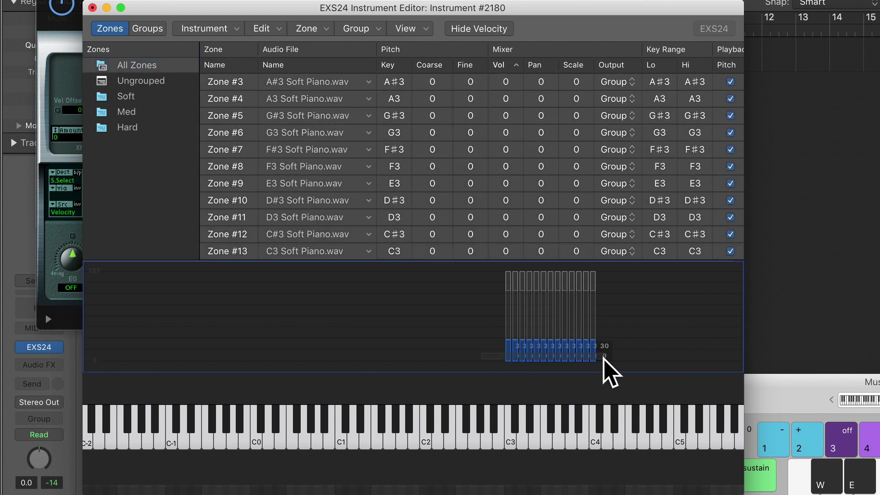
left_click_drag(467, 322, 602, 322)
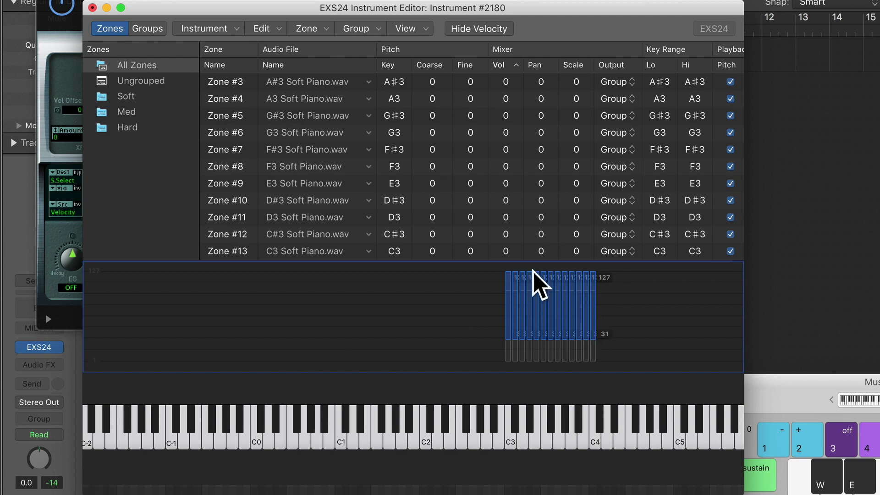
left_click_drag(527, 271, 533, 308)
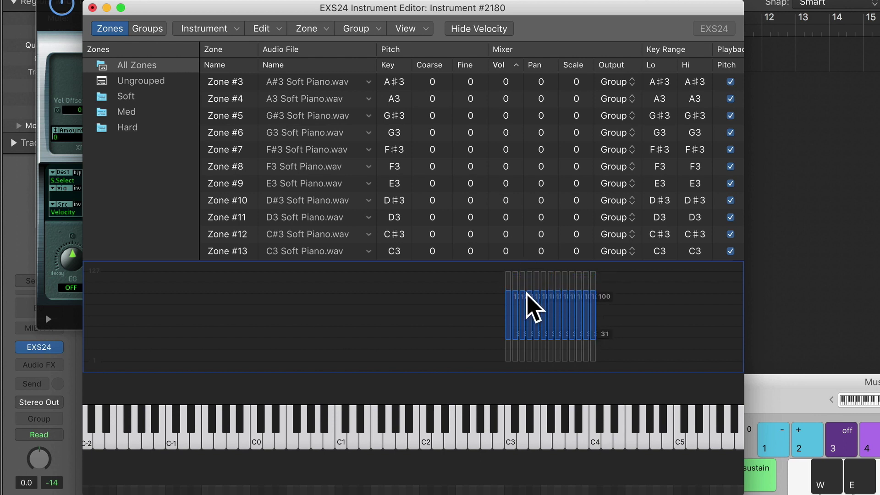
left_click_drag(623, 344, 483, 292)
left_click(502, 295)
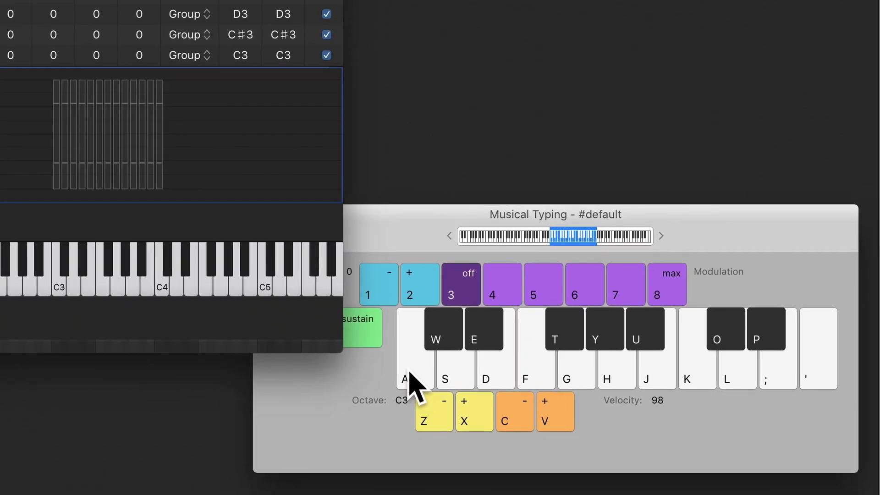
Play C3 on the Musical Typing keyboard at velocity 98 to test the medium layer.
left_click(409, 372)
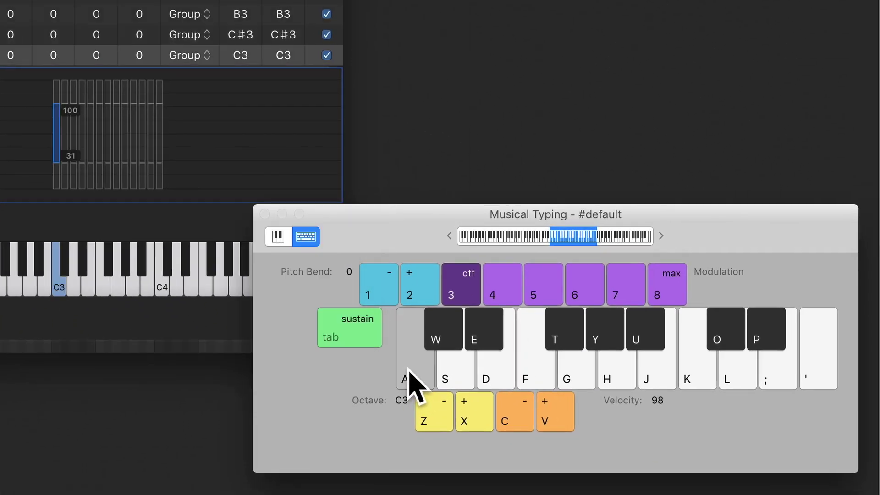
left_click(409, 372)
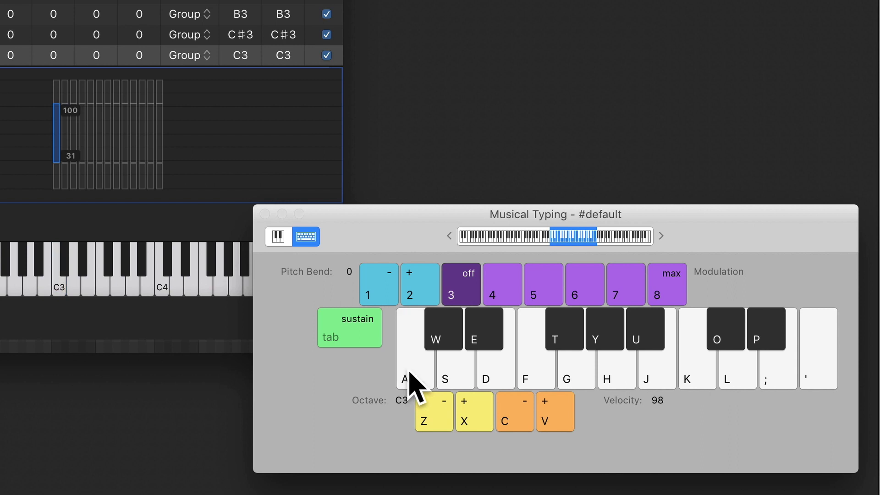
left_click(411, 372)
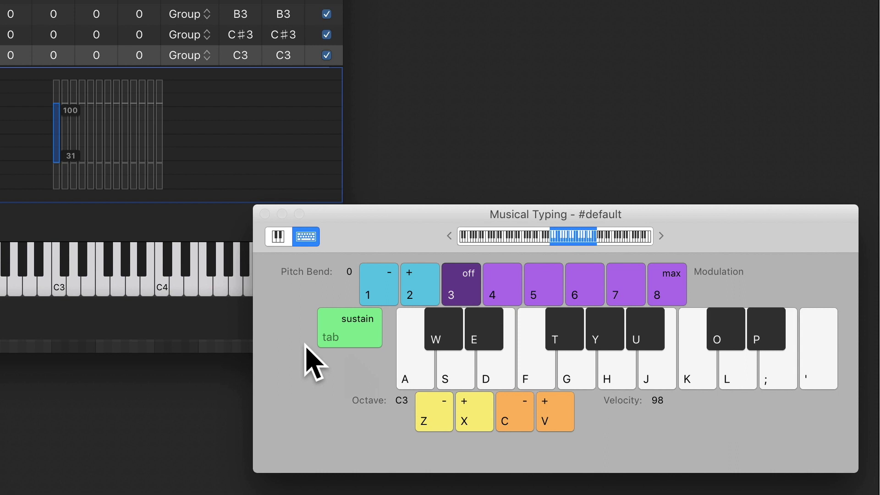
Lower the Musical Typing velocity to 18 and play C3 to test the soft layer.
left_click(506, 423)
left_click(507, 424)
left_click(508, 425)
left_click(507, 419)
left_click(508, 420)
left_click(553, 424)
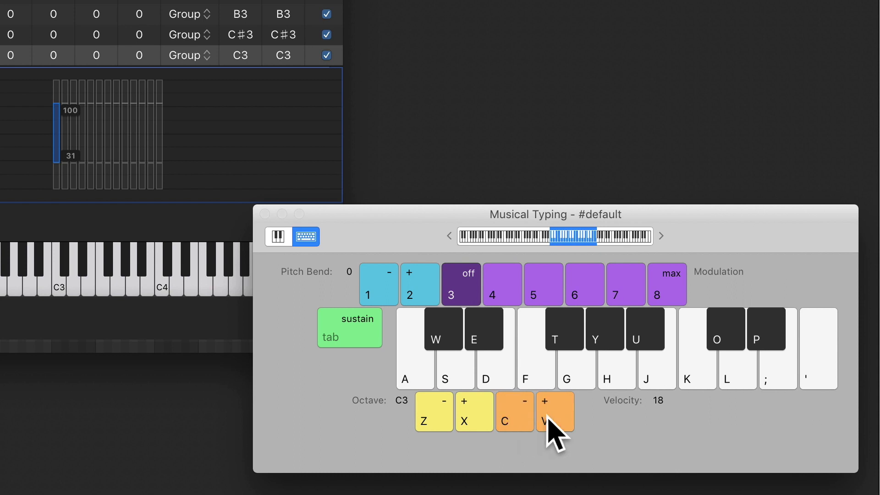
left_click(409, 364)
left_click(409, 367)
Raise the Musical Typing velocity to 113, play C3, and run up the keys to C4 to test the hard layer.
left_click(551, 417)
left_click(548, 416)
left_click(546, 413)
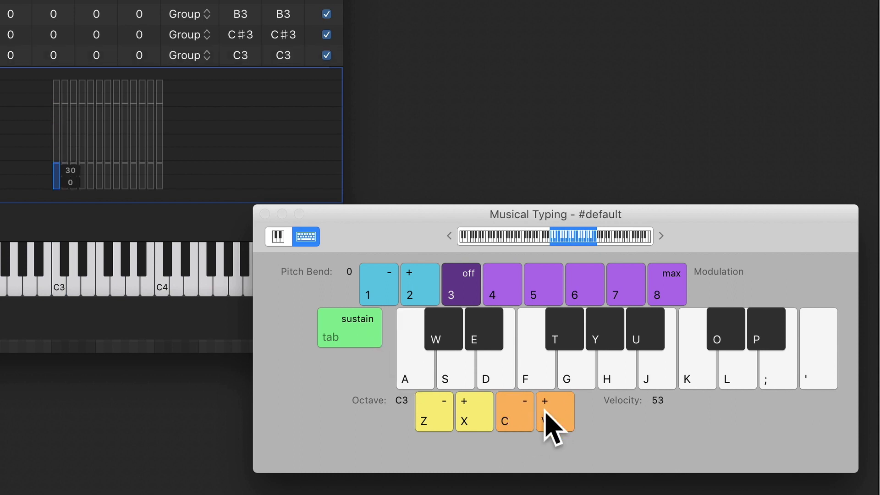
left_click(545, 412)
left_click(546, 412)
left_click(546, 413)
left_click(546, 412)
left_click(409, 360)
left_click(409, 356)
mouse_move(415, 356)
left_mouse_down()
mouse_move(570, 386)
mouse_move(700, 383)
left_mouse_up()
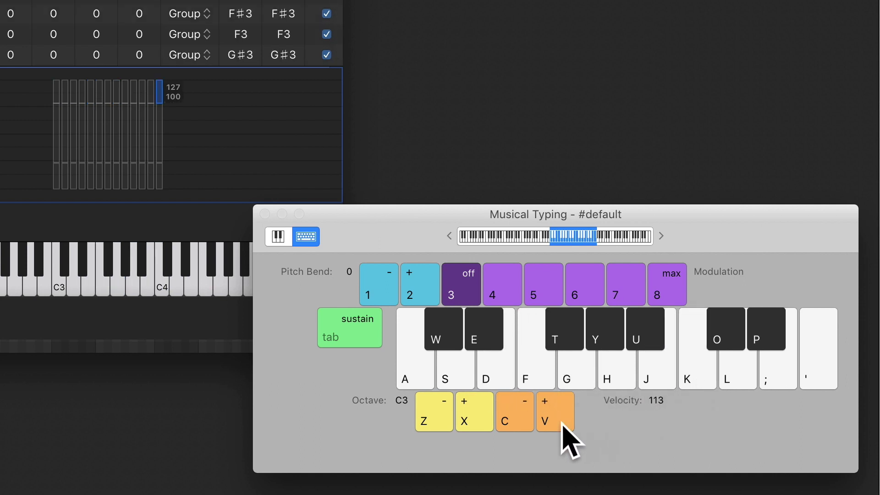
Lower the Musical Typing velocity into the medium layer's range and play the keys up to C4.
left_click(508, 415)
left_click(510, 426)
left_click(510, 426)
left_click_drag(444, 387, 689, 384)
Lower the Musical Typing velocity to 18 and play from C3 up to C4 through the soft layer.
left_click(512, 424)
left_click(513, 422)
left_click(512, 422)
left_click(513, 422)
left_click(512, 423)
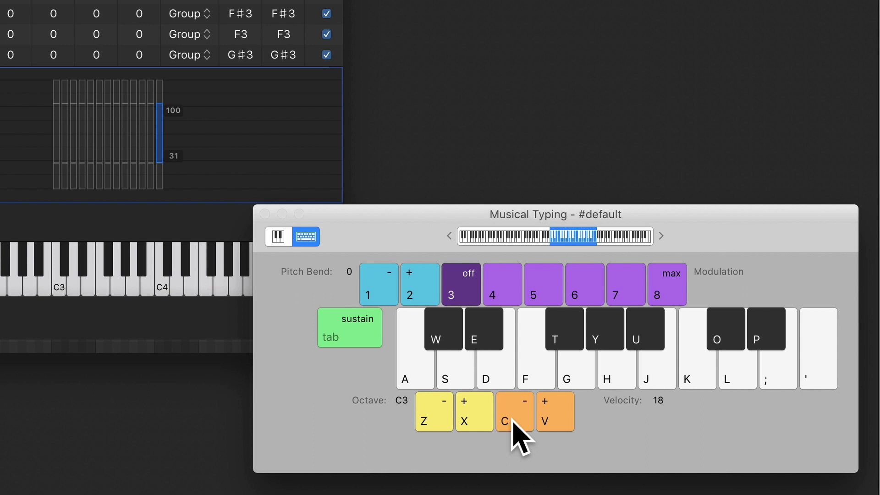
left_click(513, 422)
left_click_drag(407, 375, 687, 373)
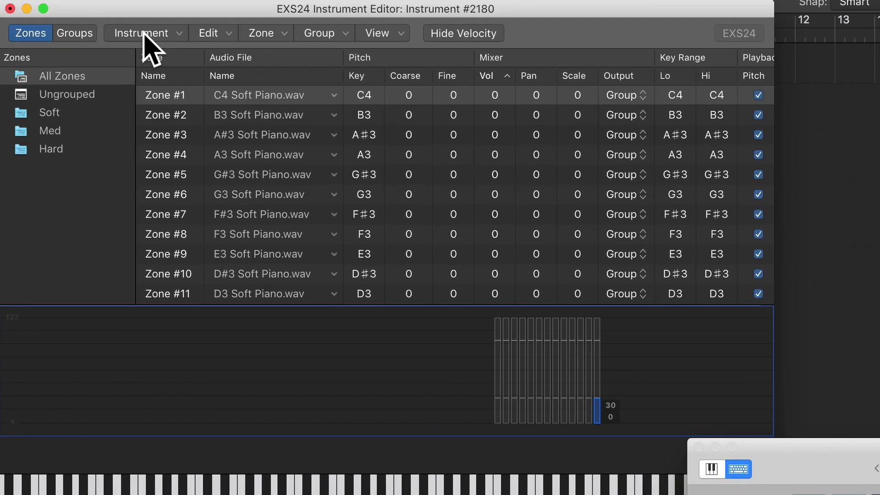
Save the sampler instrument as Pisno1 in the Sampler Instruments folder and close the instrument editor.
left_click(142, 33)
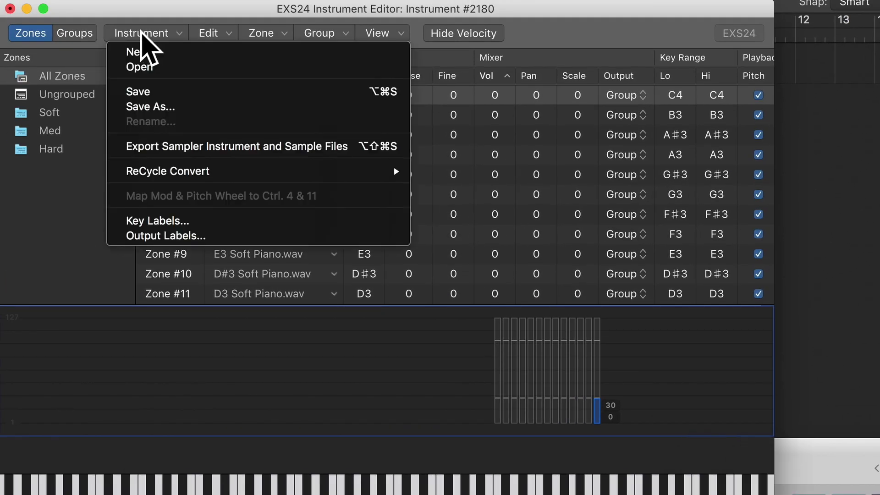
left_click(138, 92)
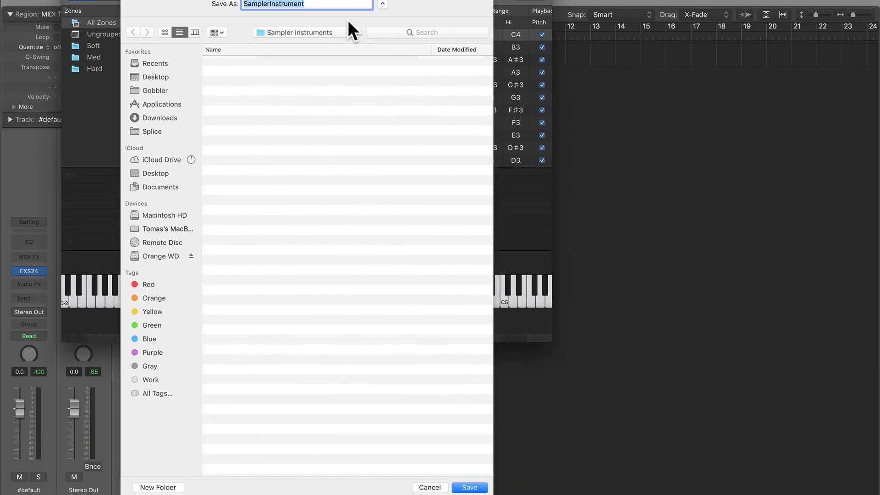
type("Pis")
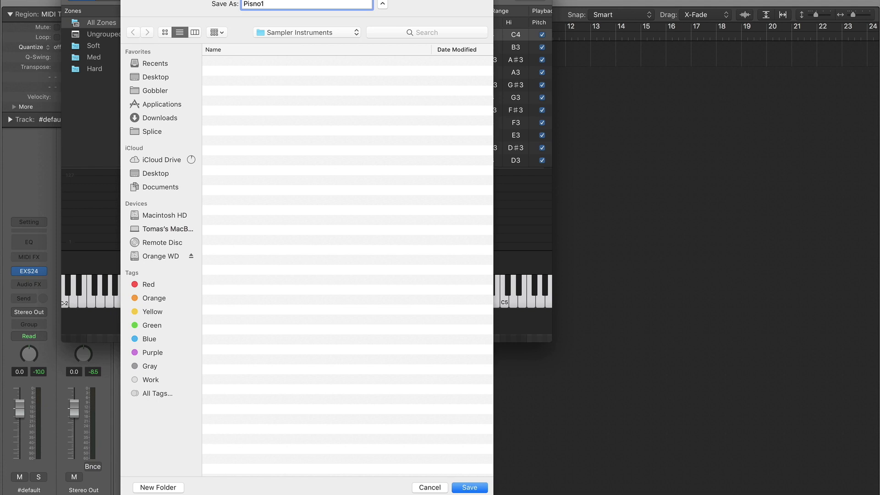
type("no1")
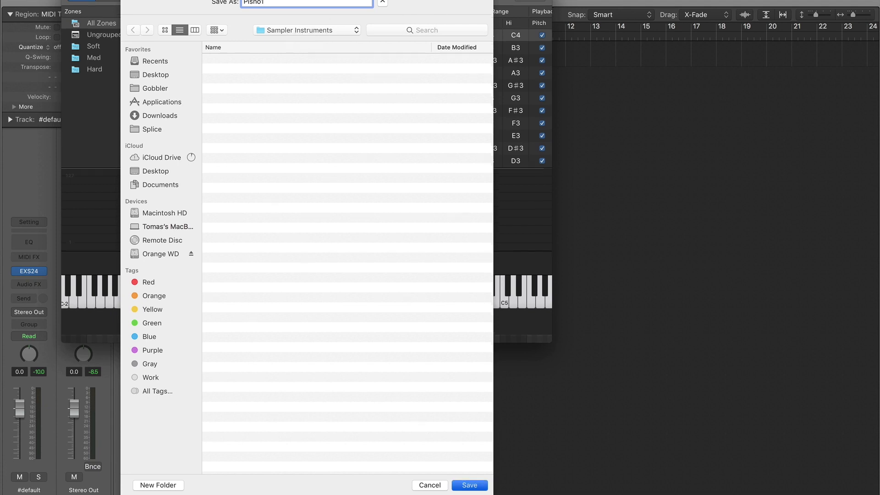
key("Return")
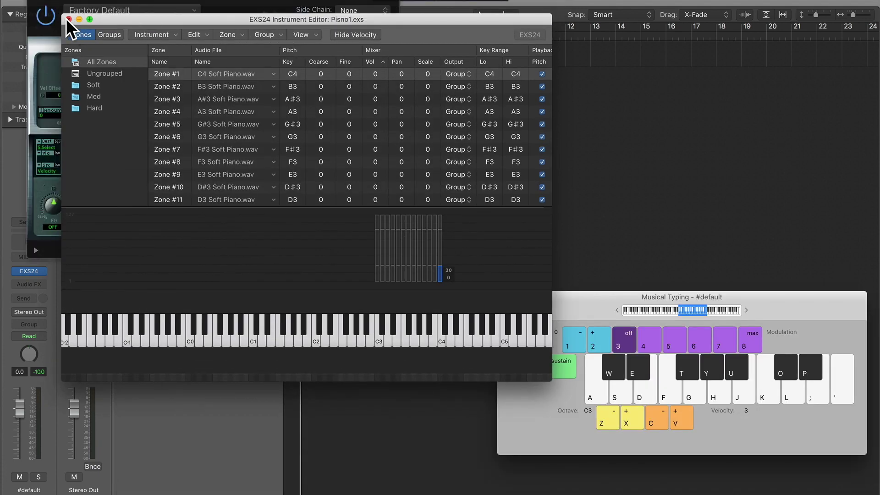
left_click(68, 19)
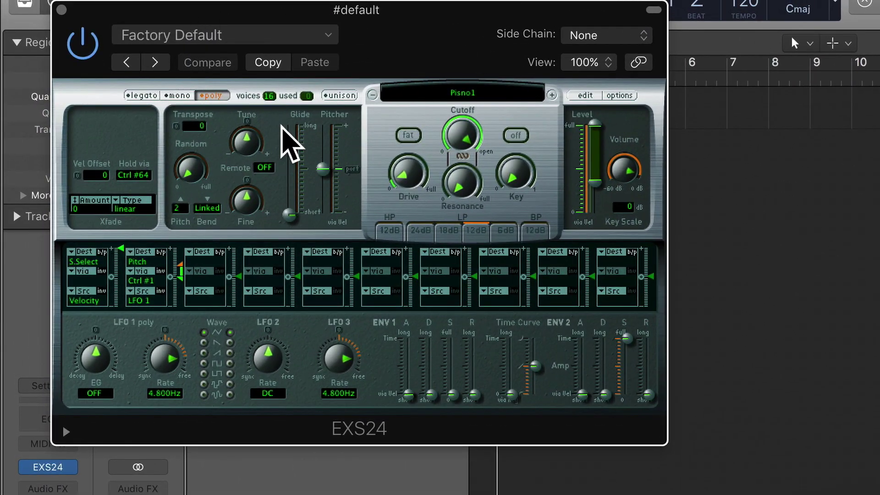
Lower the filter cutoff and raise the drive to about their midpoints, and look up the option for saving settings to the instrument.
left_click_drag(462, 138, 464, 167)
left_click_drag(408, 174, 465, 160)
left_click_drag(425, 197, 426, 211)
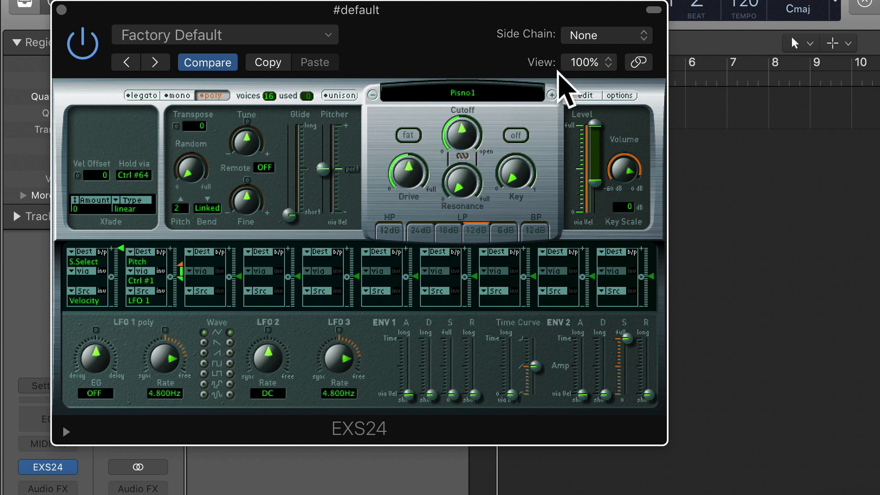
left_click(628, 96)
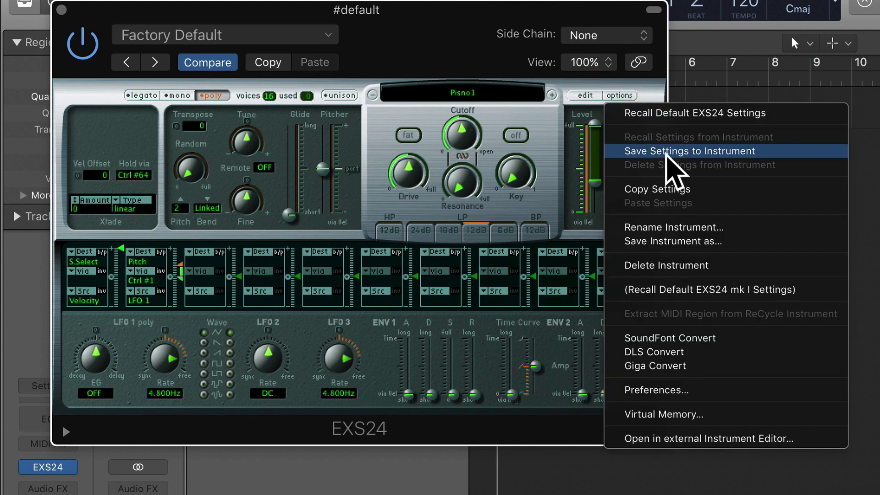
left_click(410, 44)
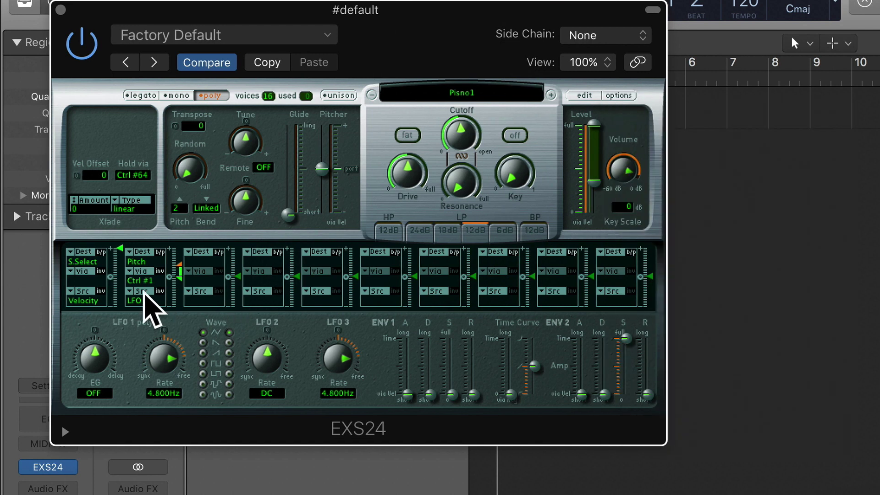